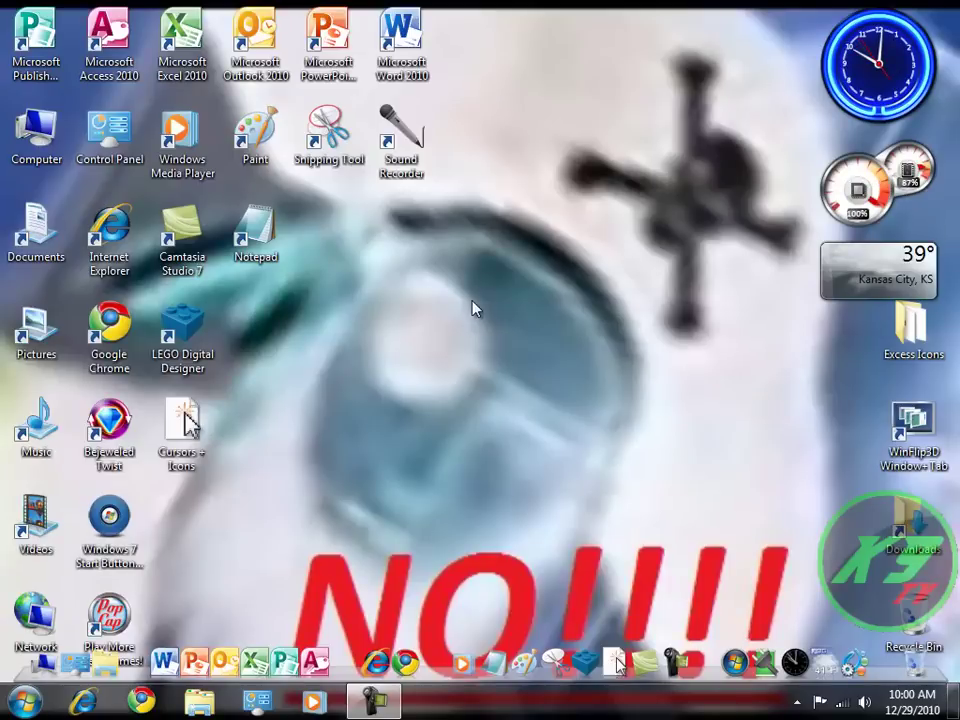
drag(611, 69, 80, 250)
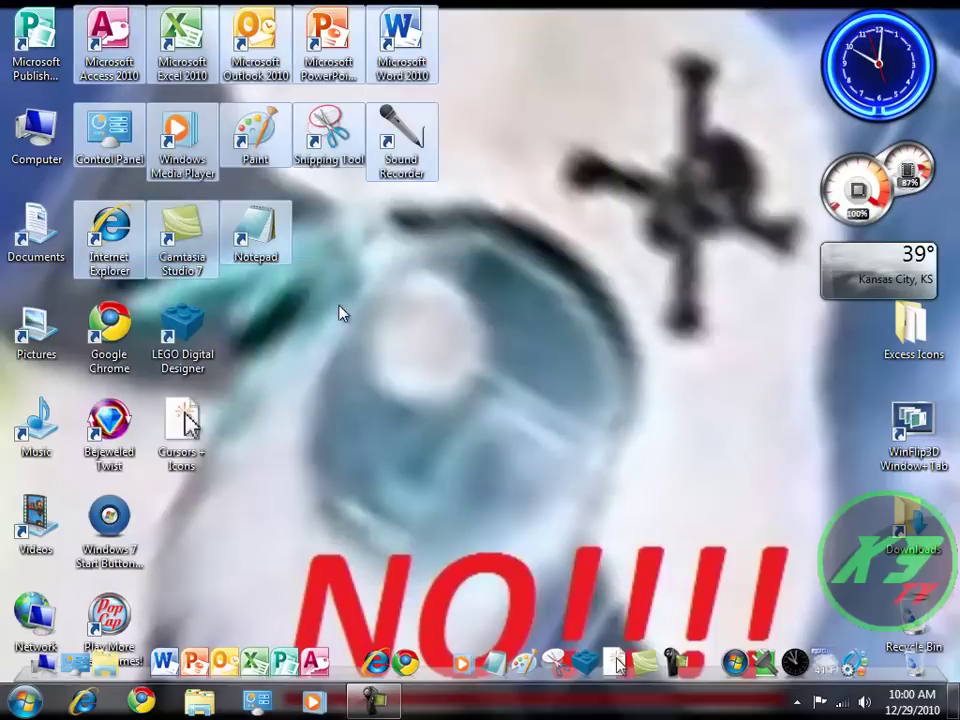
click(389, 317)
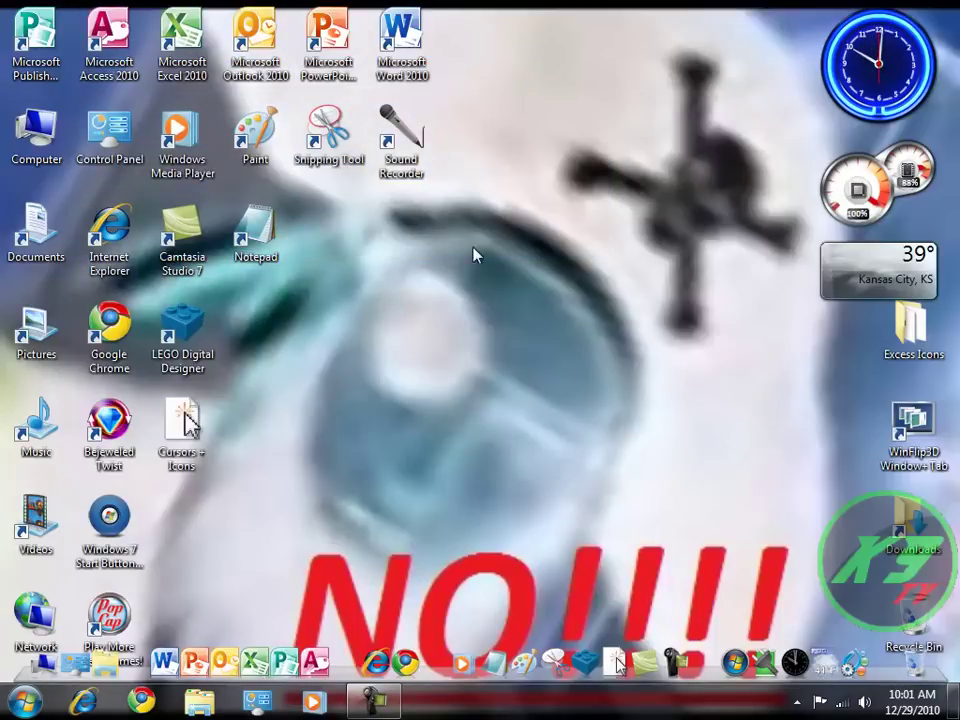
drag(531, 195, 22, 55)
click(369, 279)
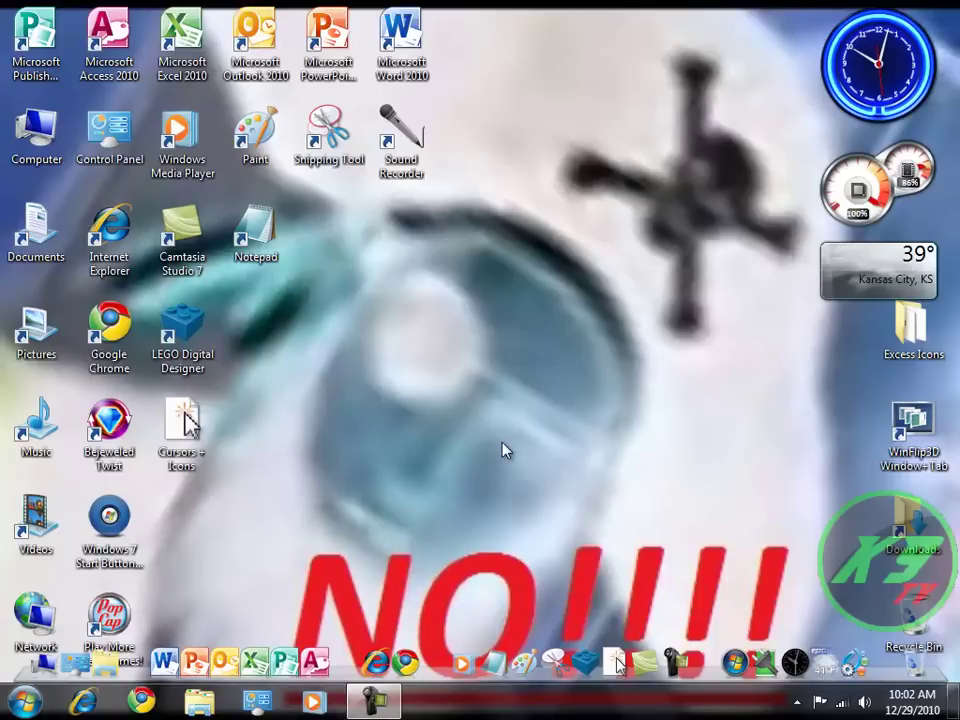
- Open the Libraries window alongside Control Panel and bring each of the two overlapping windows to the front in turn
click(201, 703)
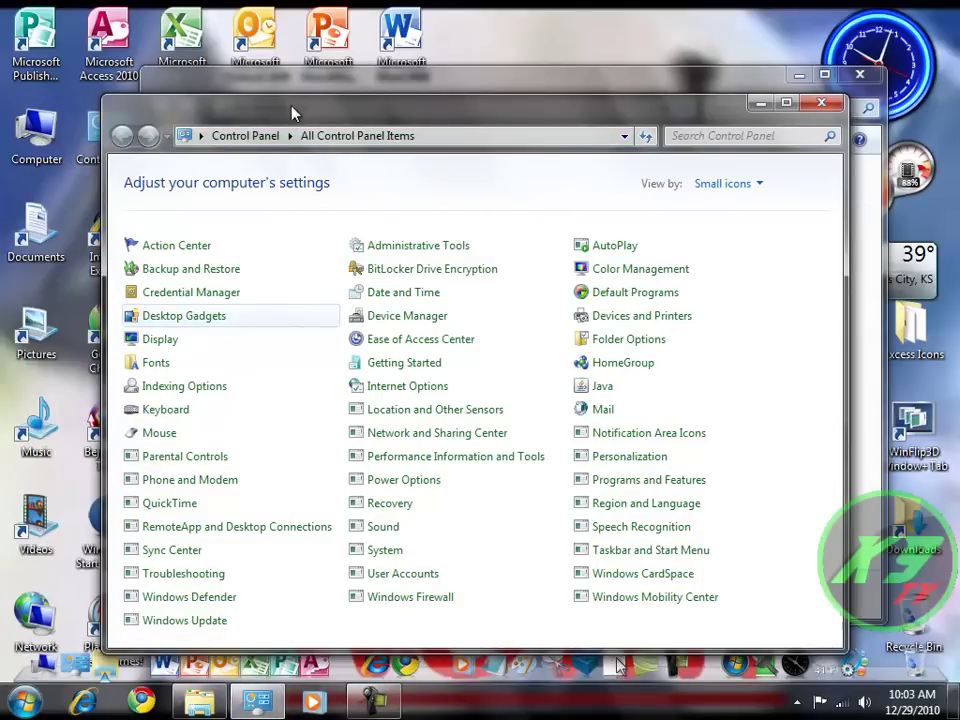
click(478, 81)
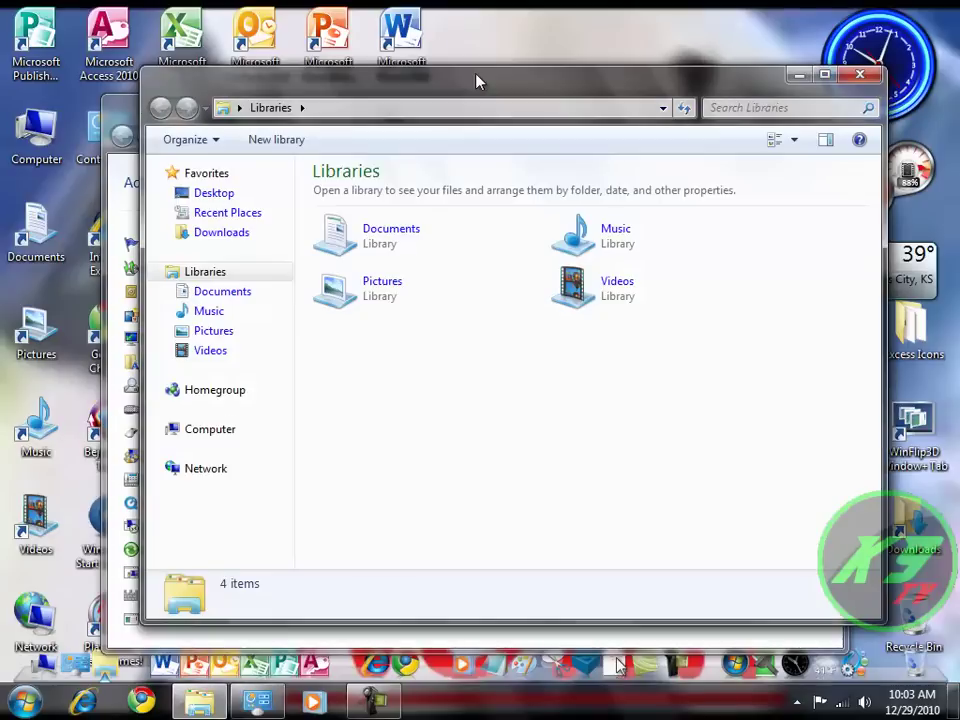
click(118, 108)
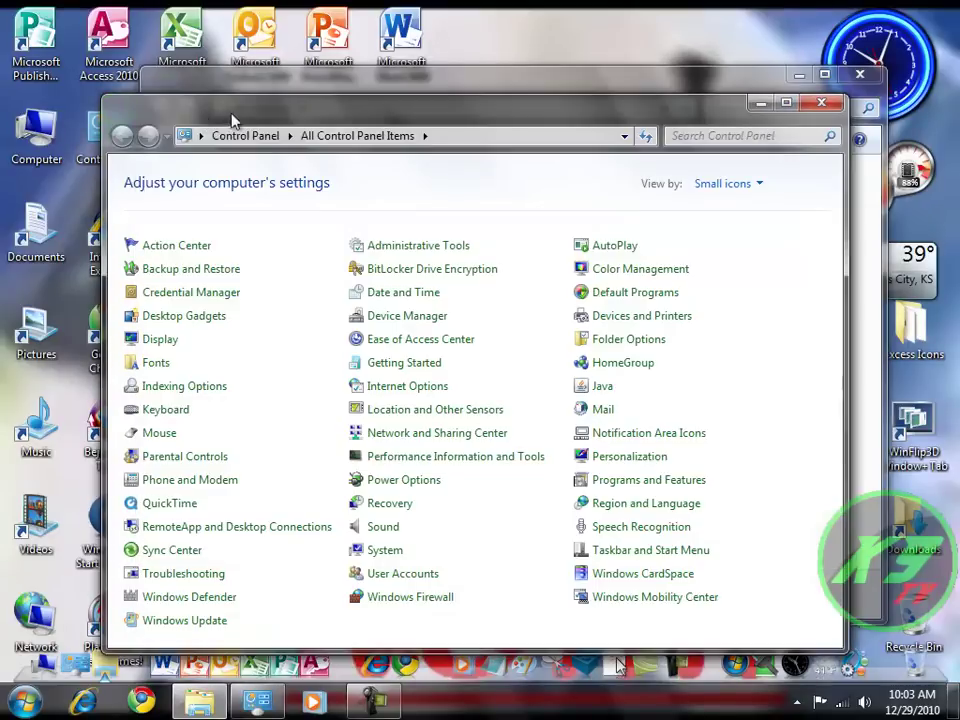
key(alt+space)
key(Escape)
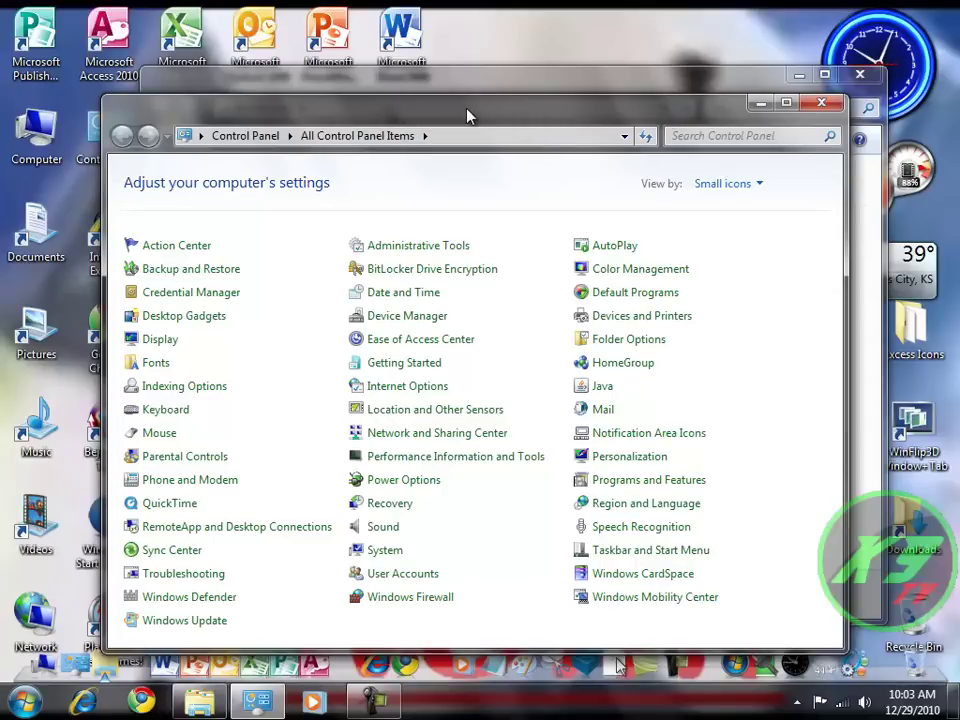
- Maximize the Control Panel window by snapping it to the screen's upper edge and restore it to a floating window
drag(516, 116, 493, 8)
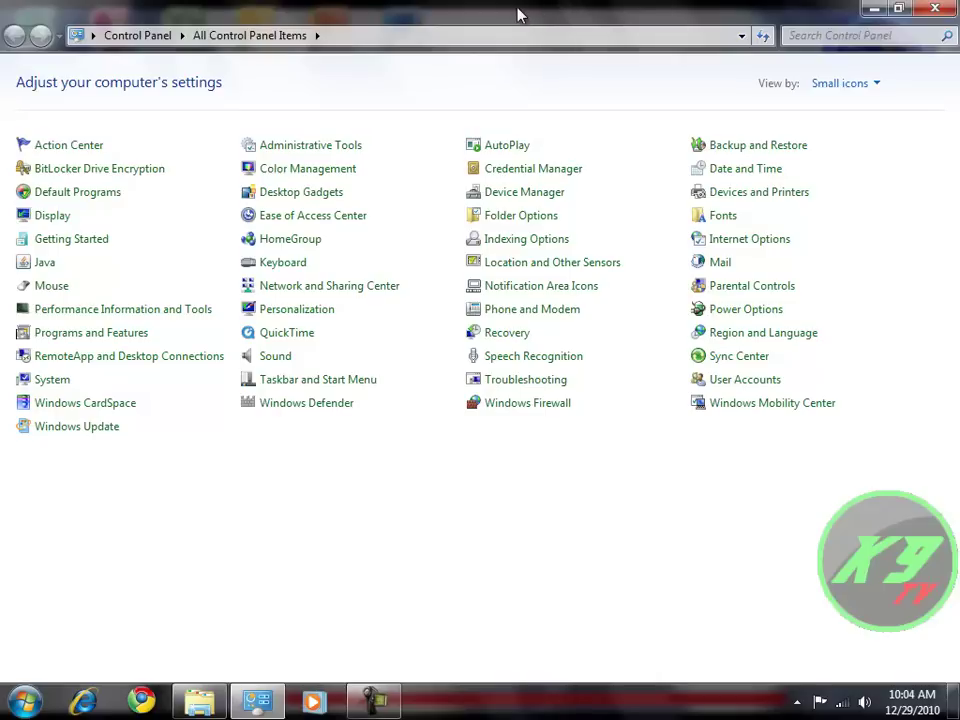
double_click(518, 14)
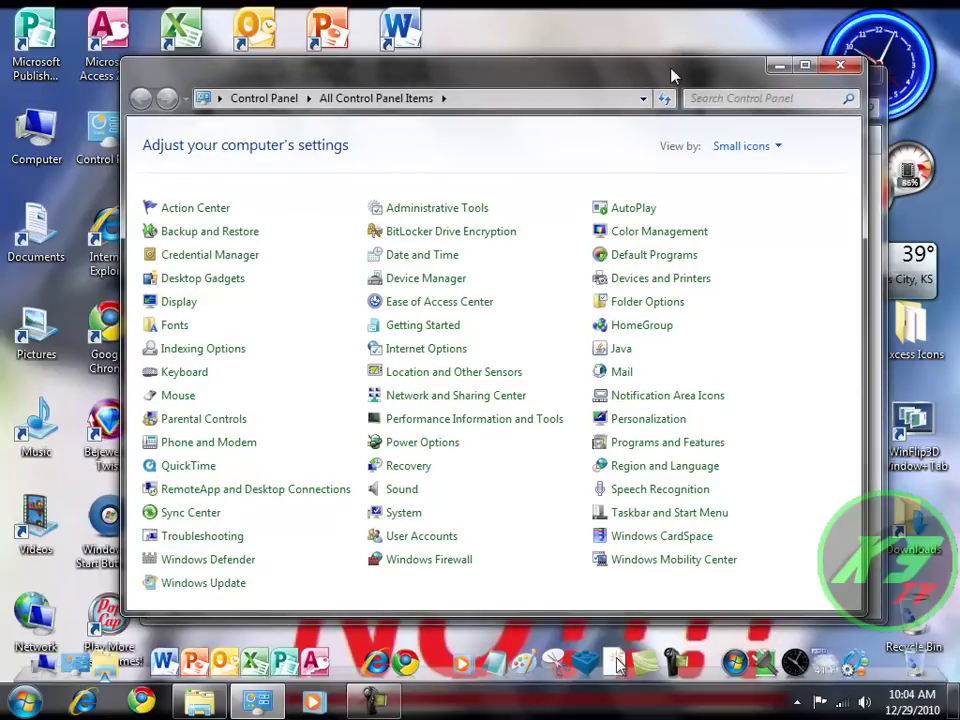
click(678, 73)
drag(802, 75, 628, 75)
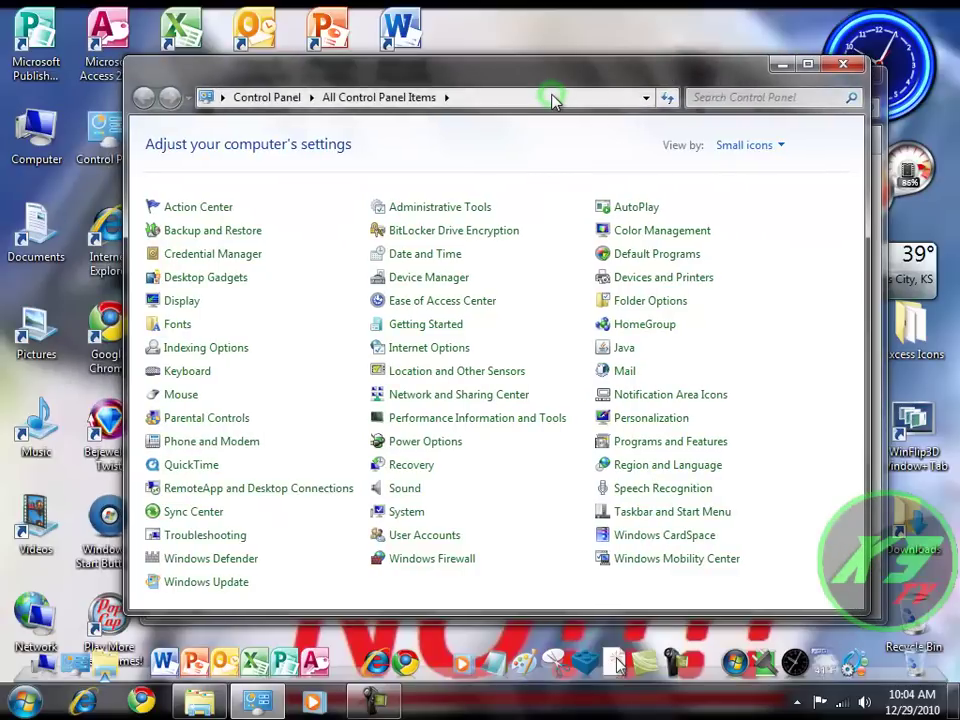
- Navigate the Control Panel window to Libraries by its address and move the two Libraries windows apart
click(553, 100)
text(l)
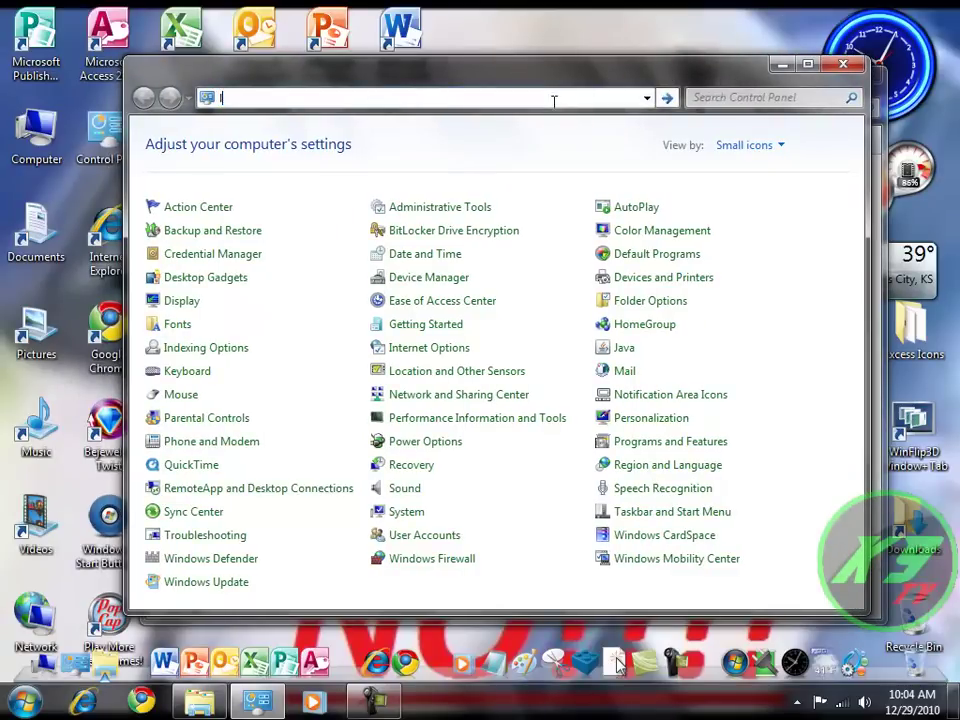
text(ibraries)
key(Return)
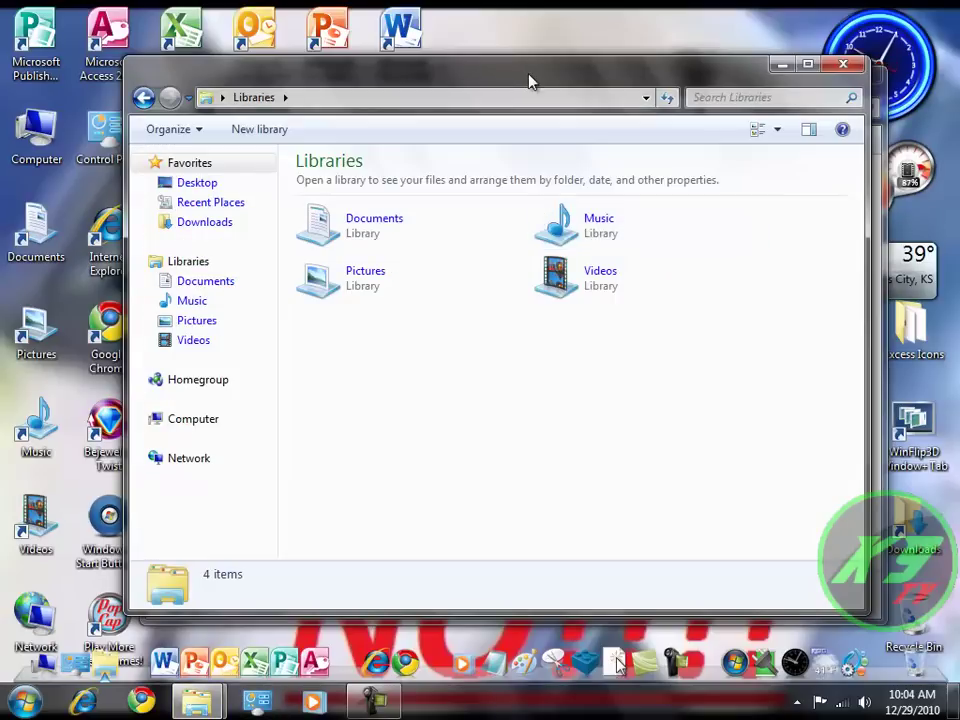
key(ctrl+n)
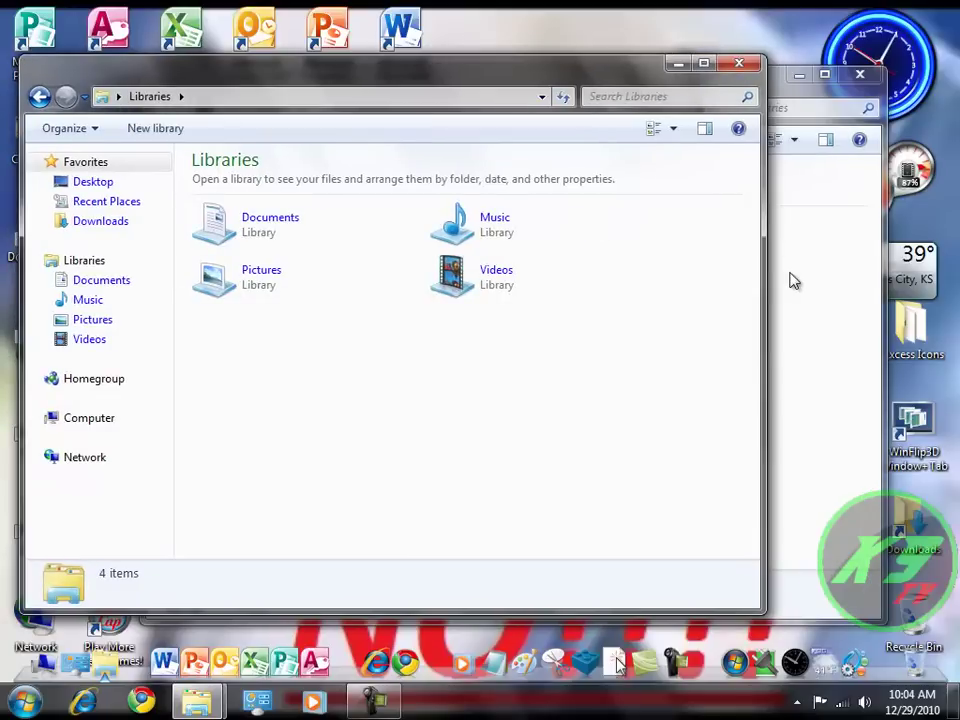
drag(620, 84, 731, 88)
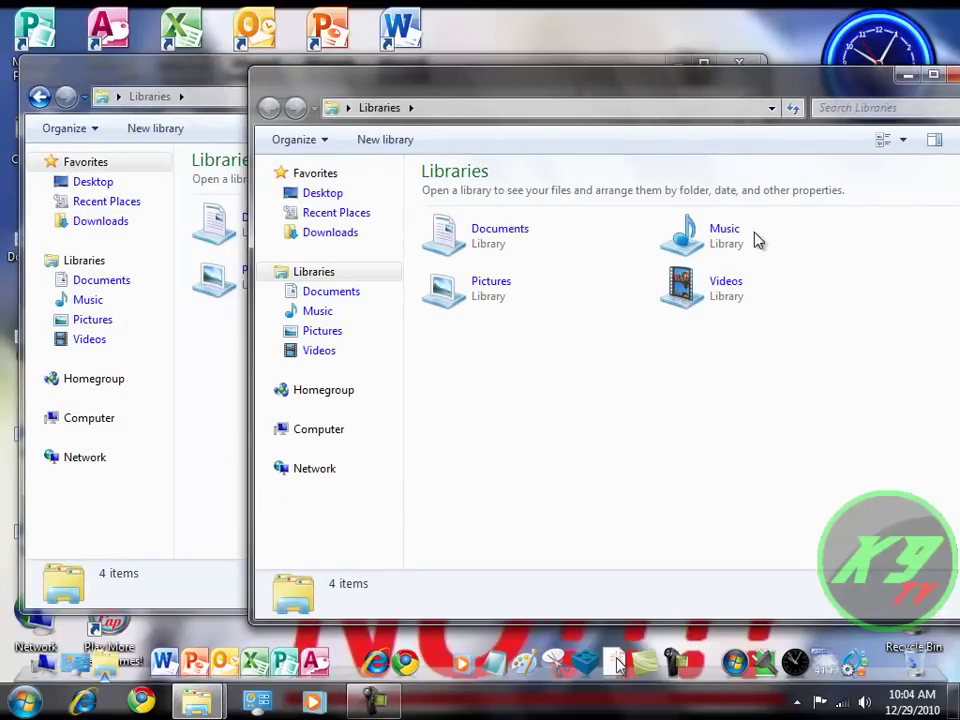
- Open the Sample Music folder of the Music library in one window and the Music library in the other
click(185, 93)
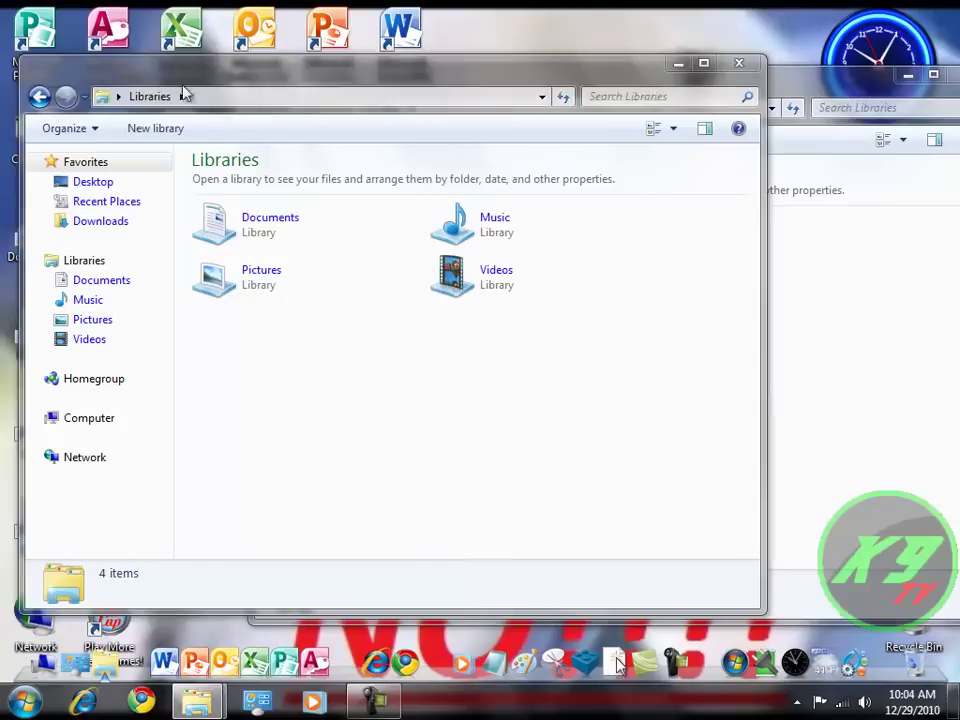
double_click(480, 225)
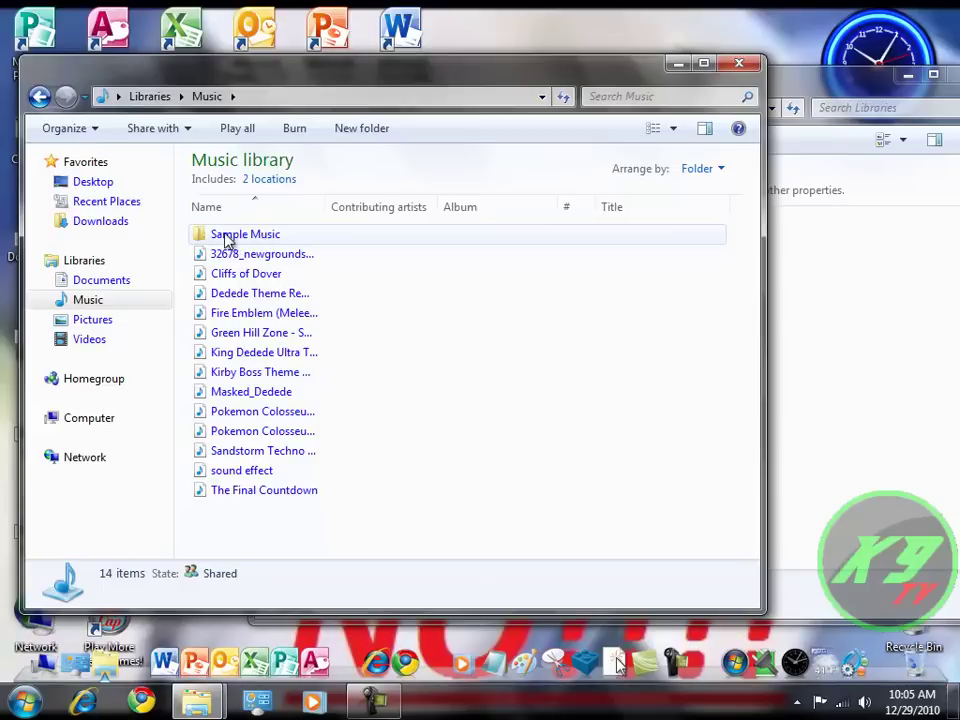
click(228, 238)
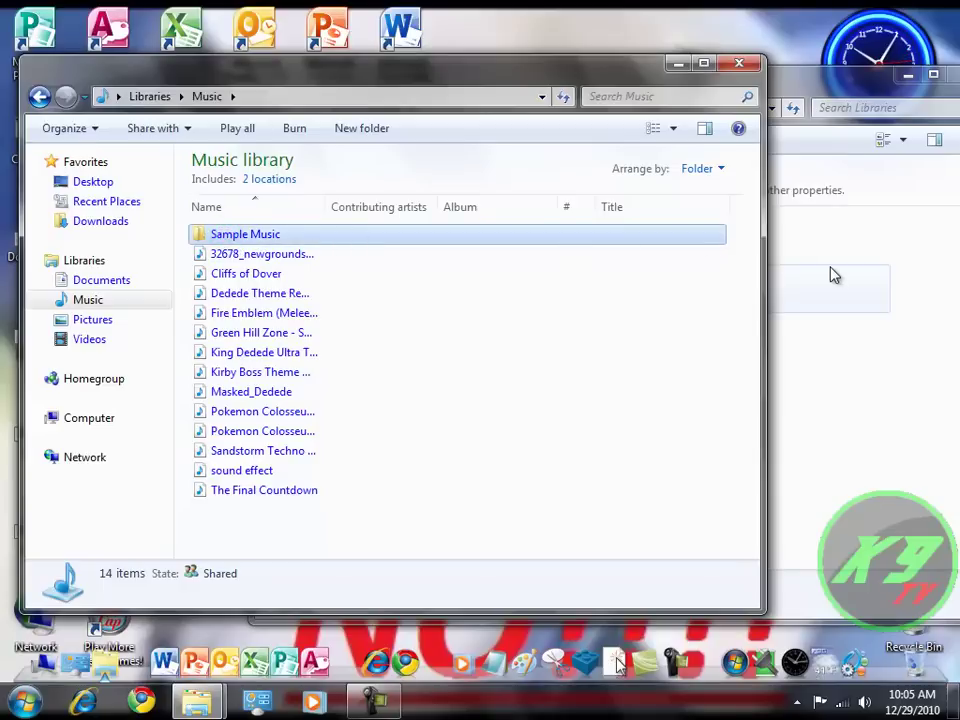
click(835, 275)
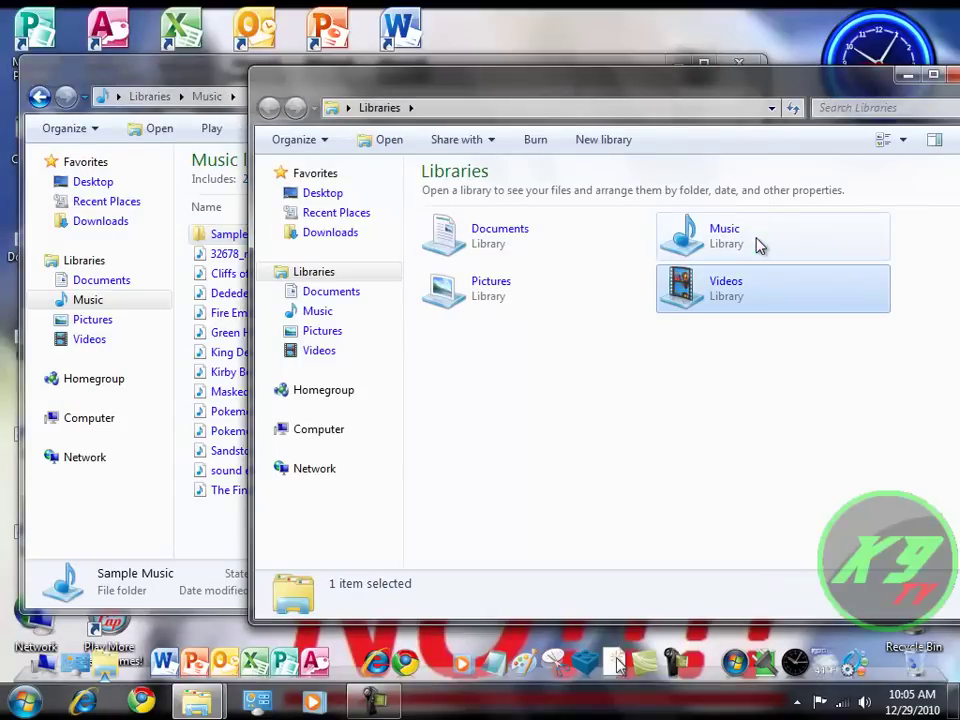
click(760, 247)
double_click(757, 246)
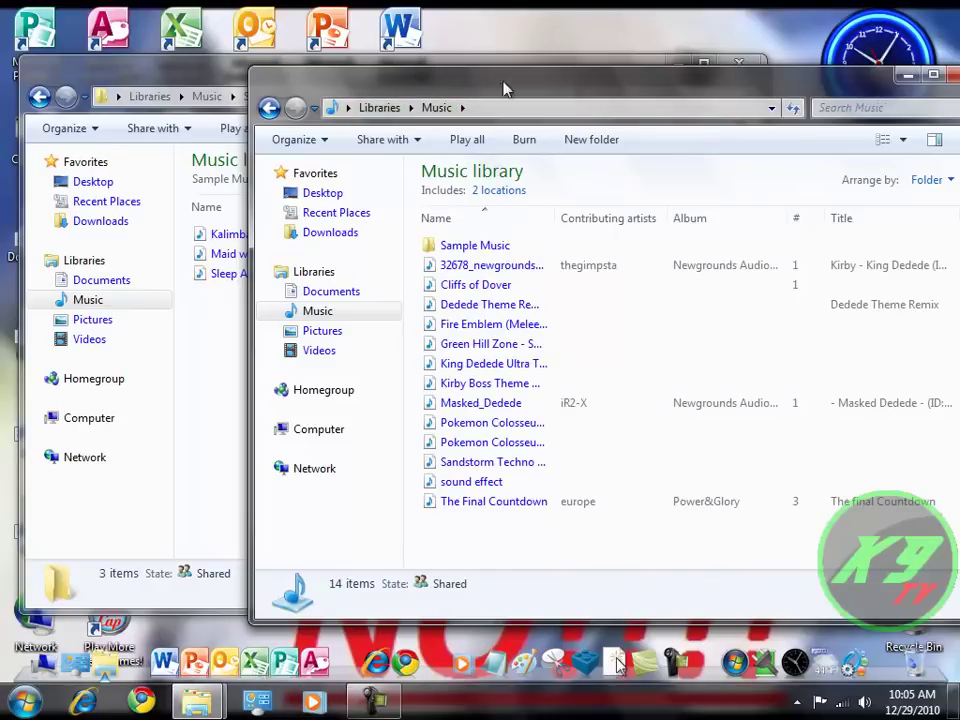
- Snap the Sample Music window to the left half of the screen and the Music library window to the right half
click(169, 64)
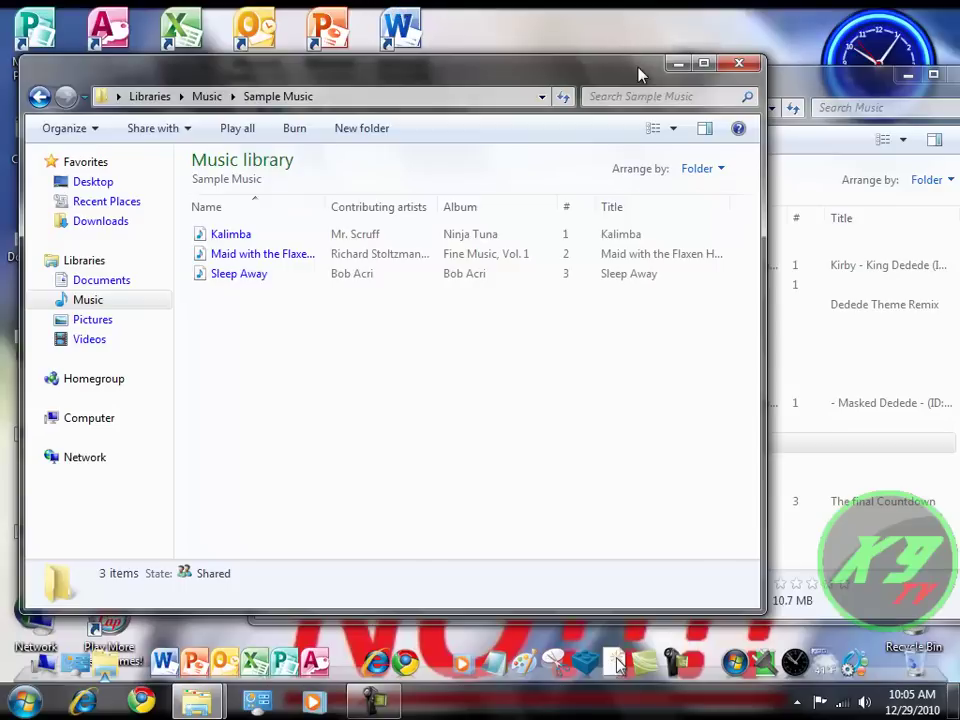
drag(640, 75, 3, 8)
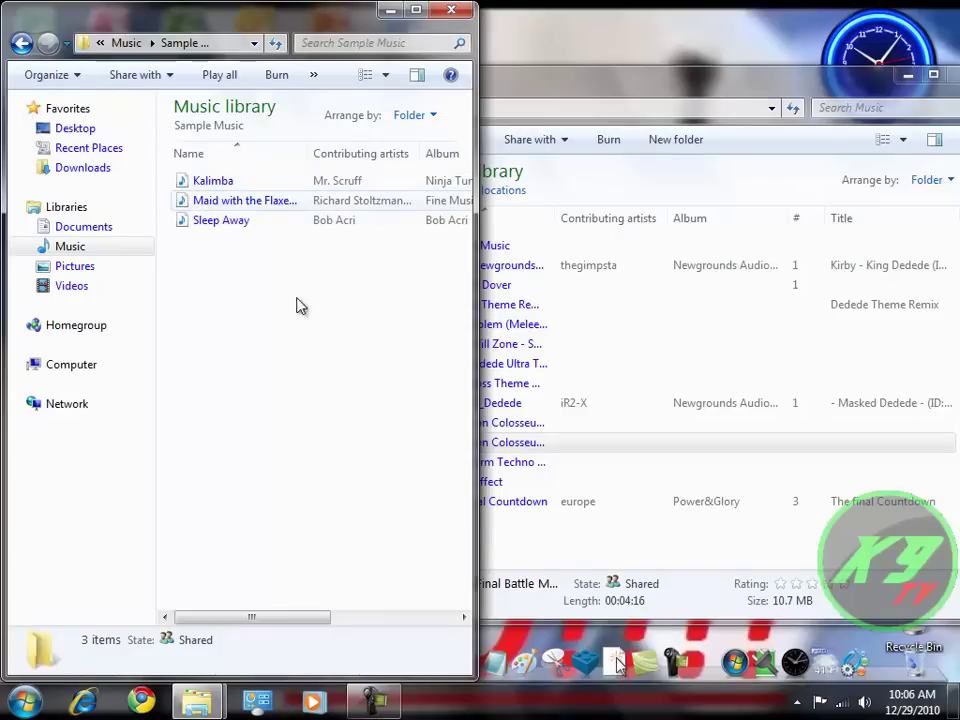
mouse_move(480, 686)
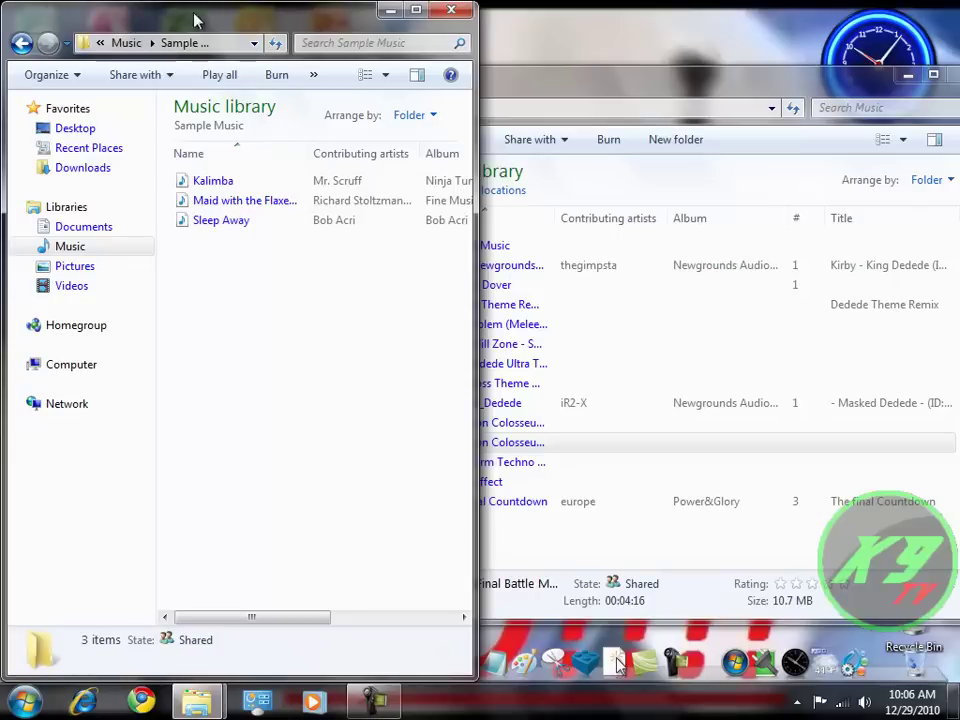
click(477, 80)
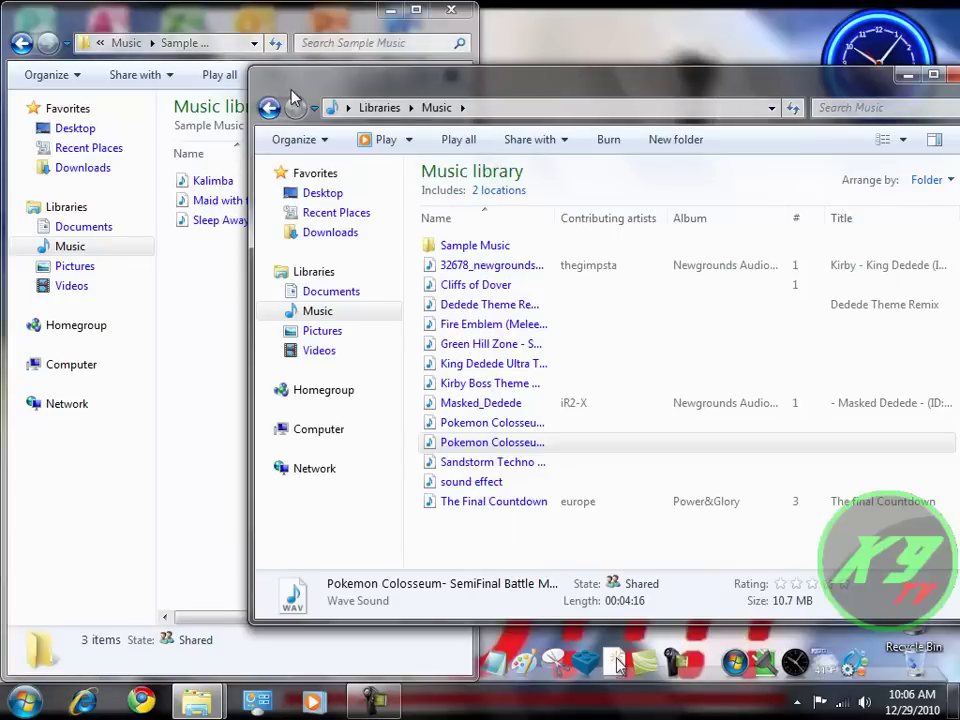
drag(305, 88, 959, 8)
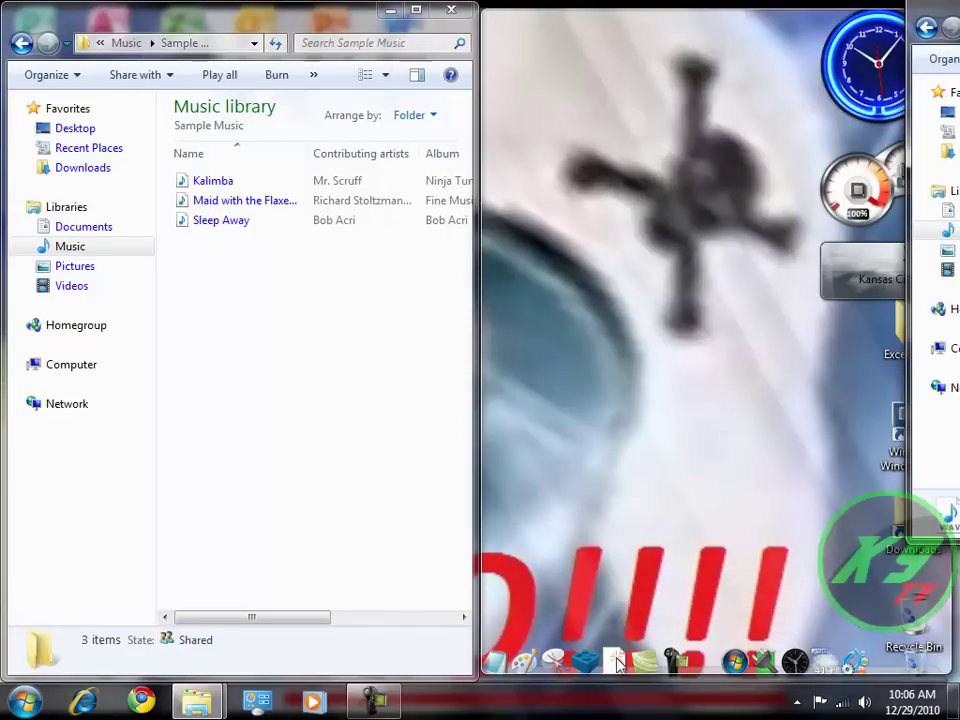
drag(959, 8, 959, 8)
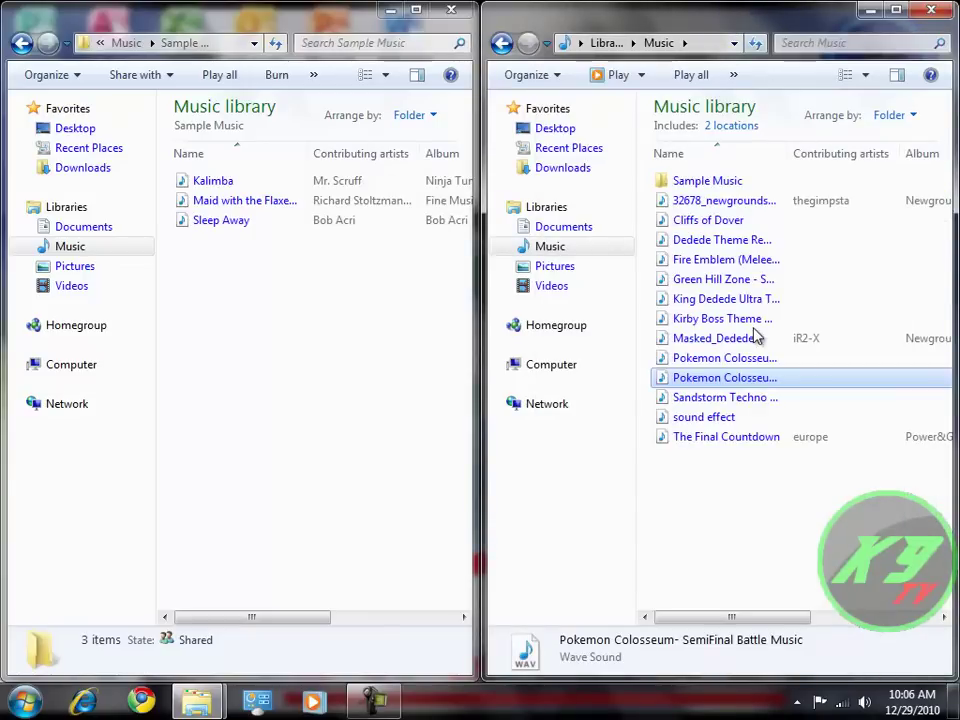
- Move the Sleep Away track from Sample Music into the Music library and return it to Sample Music
click(315, 300)
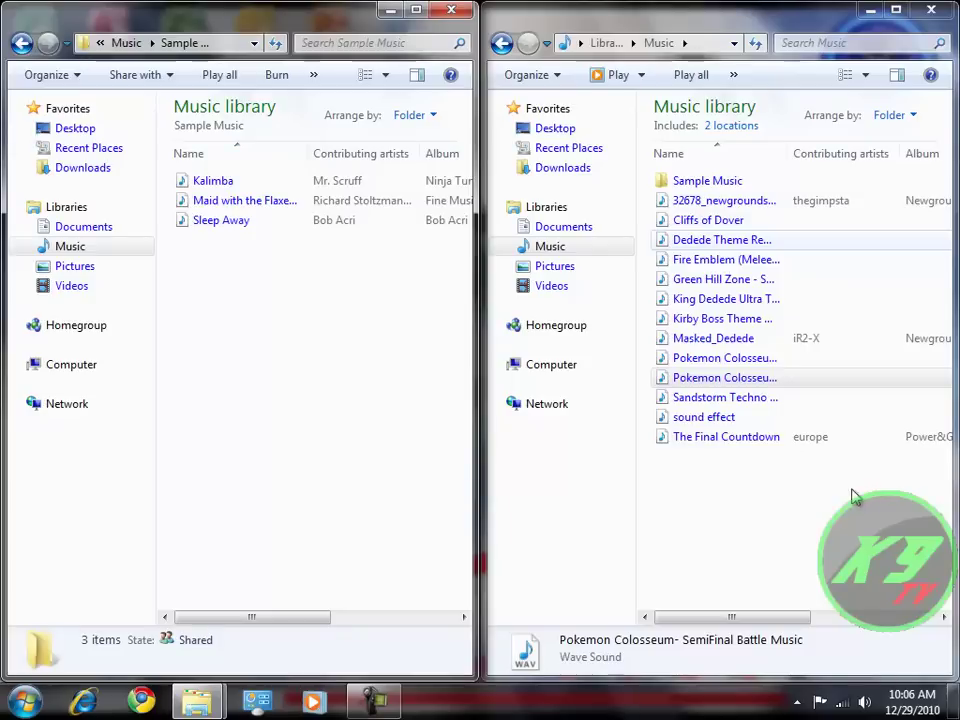
click(195, 222)
drag(688, 494, 770, 488)
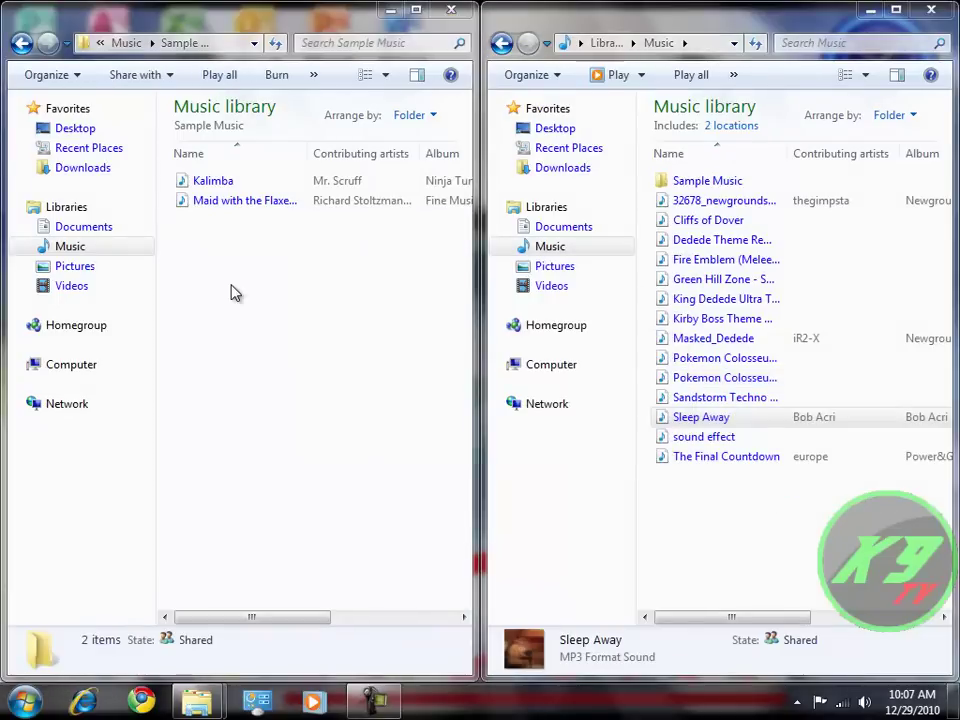
click(700, 420)
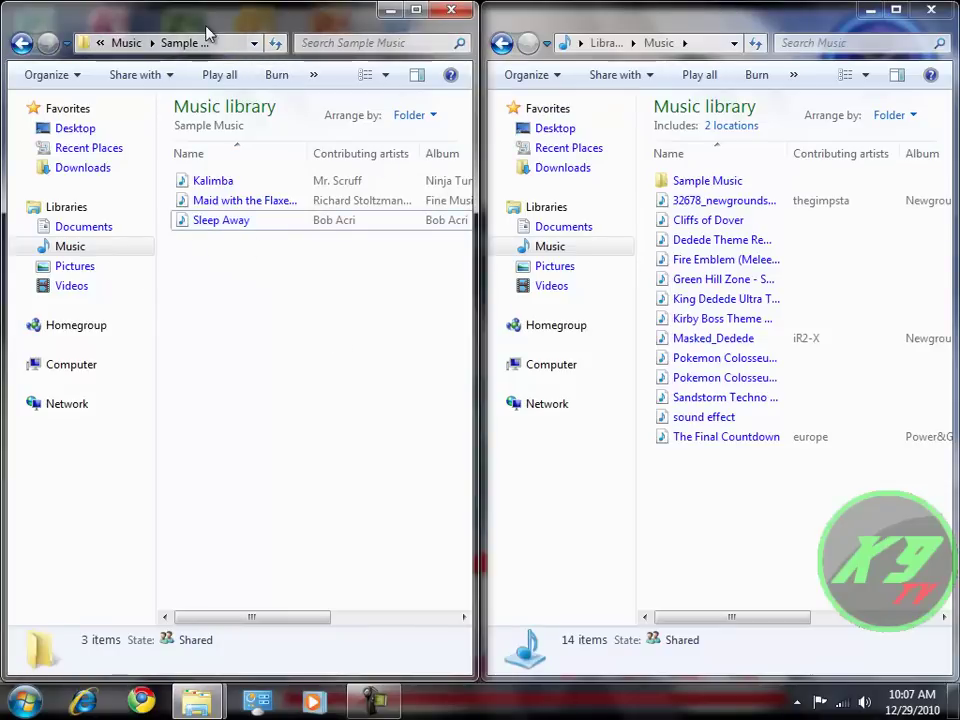
- Unsnap and minimize the Sample Music window, and pull the Music library window out of its snapped half
drag(223, 17, 327, 60)
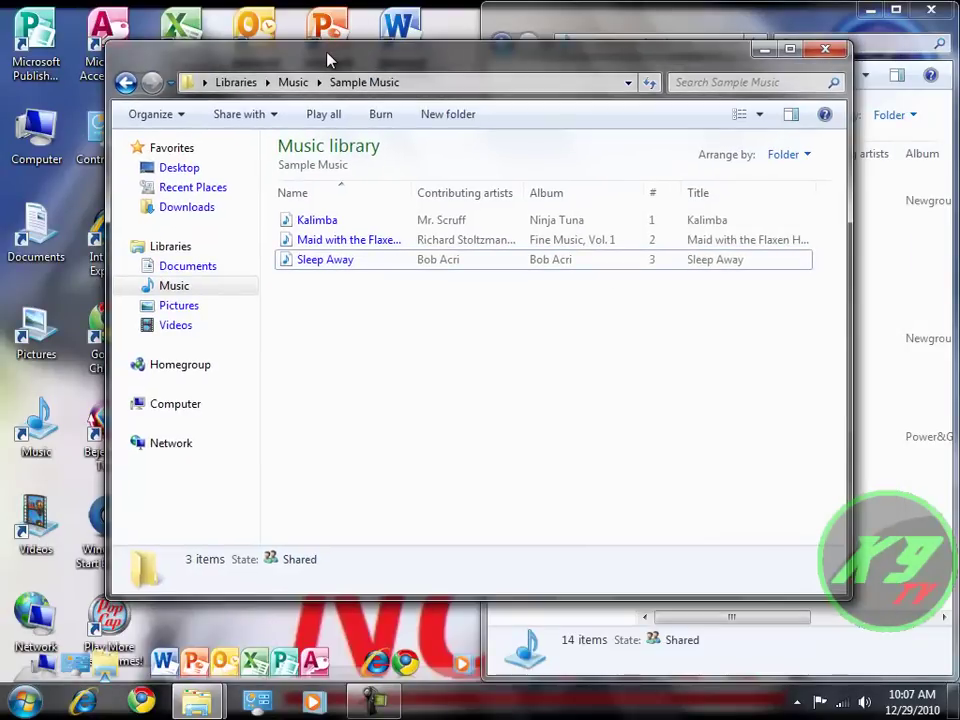
click(764, 48)
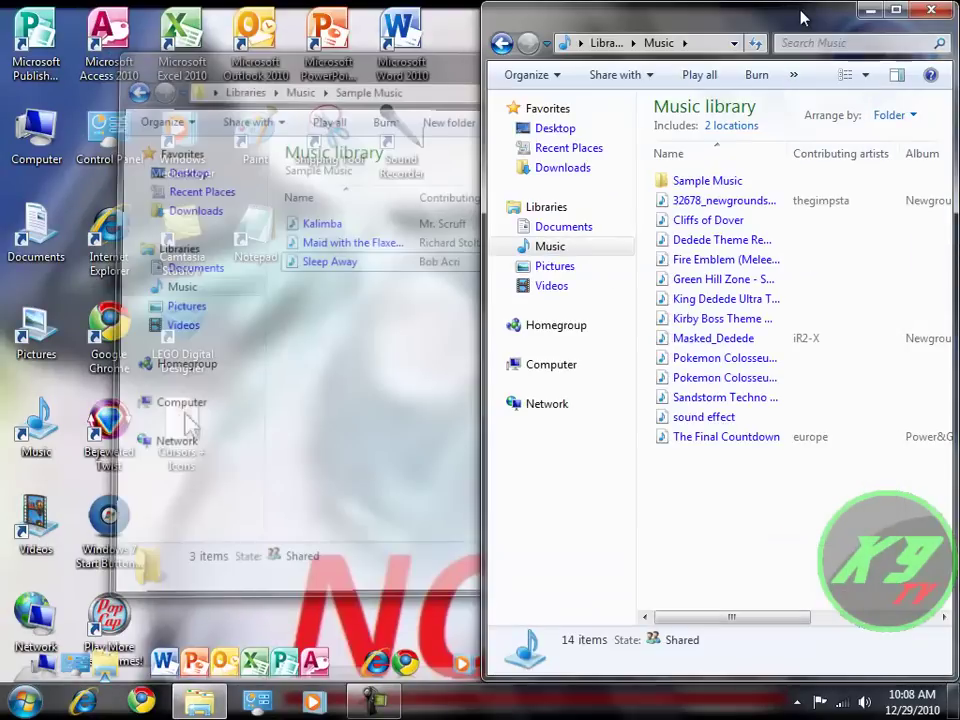
drag(800, 17, 623, 160)
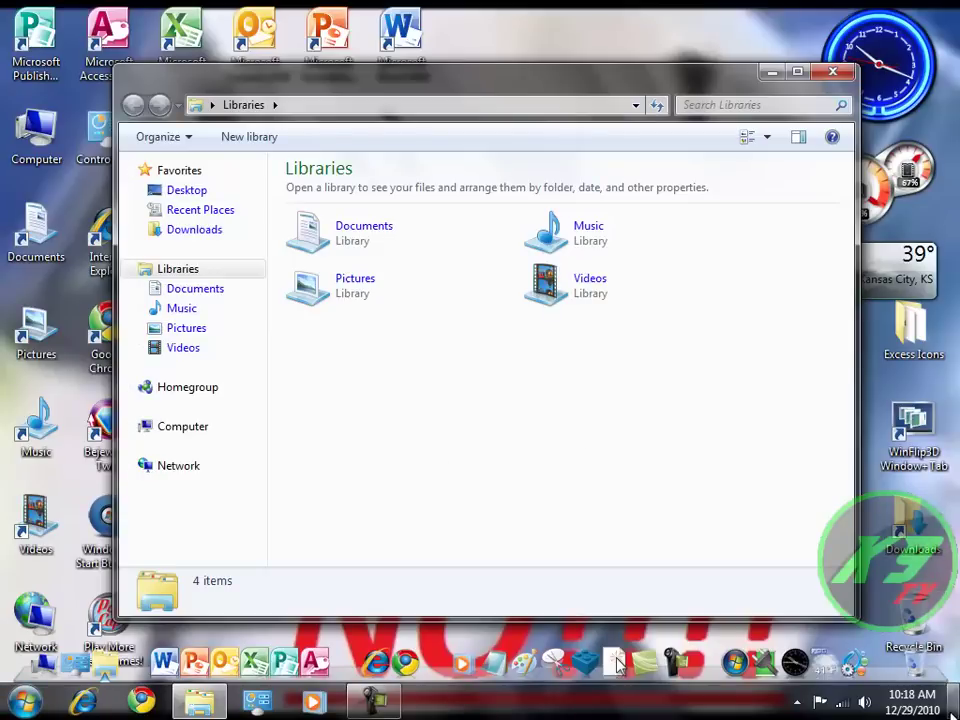
- Peek at the desktop through the open Libraries window and minimize all windows to show the desktop
mouse_move(952, 705)
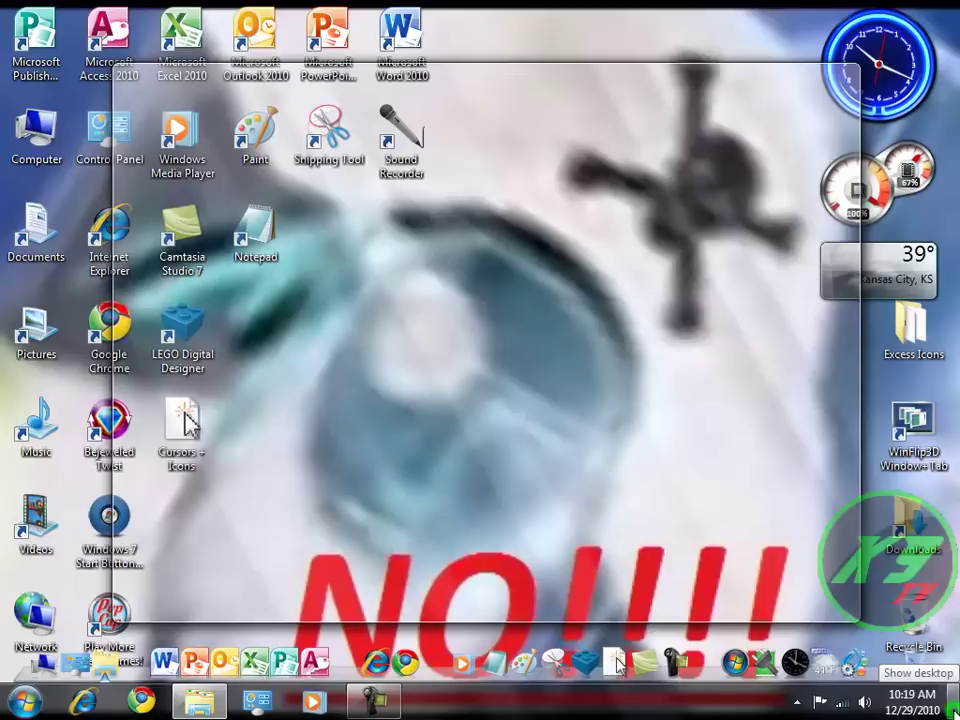
click(954, 700)
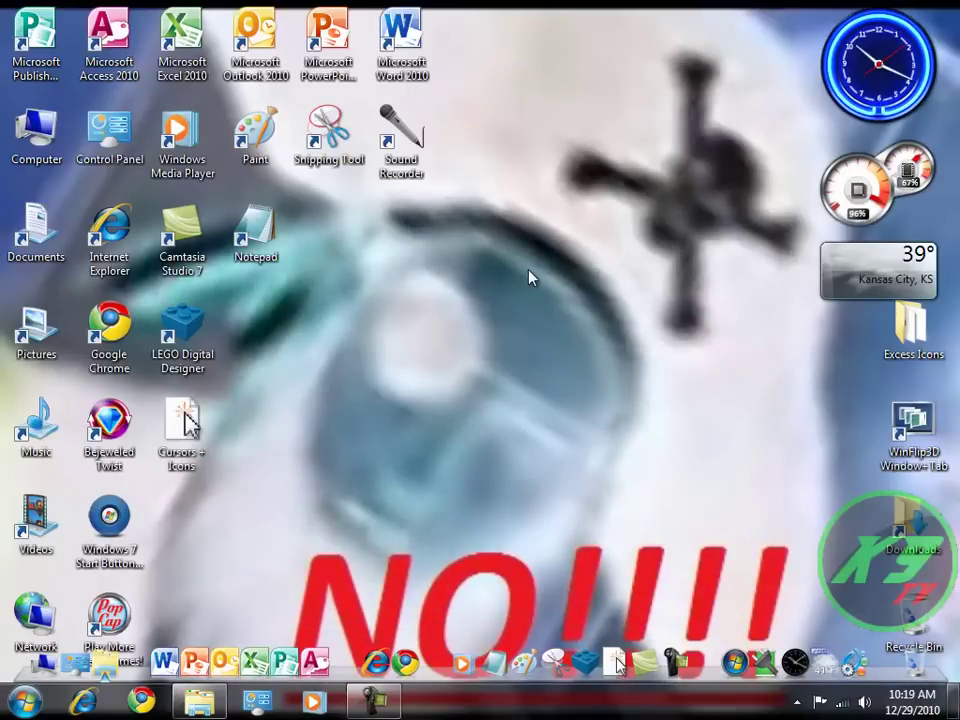
drag(486, 5, 10, 513)
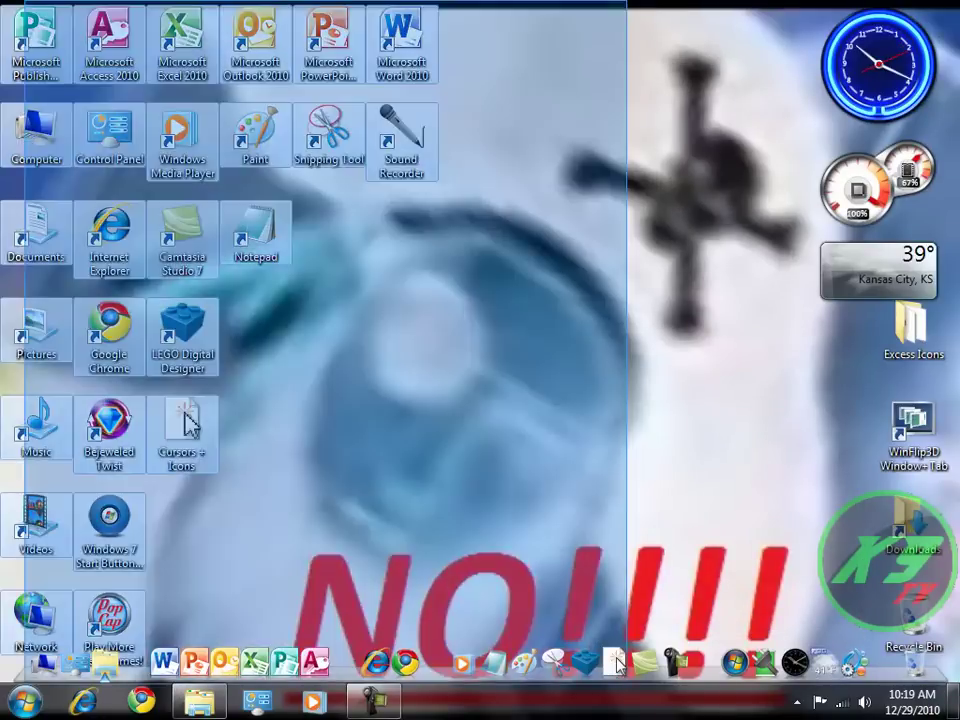
click(370, 463)
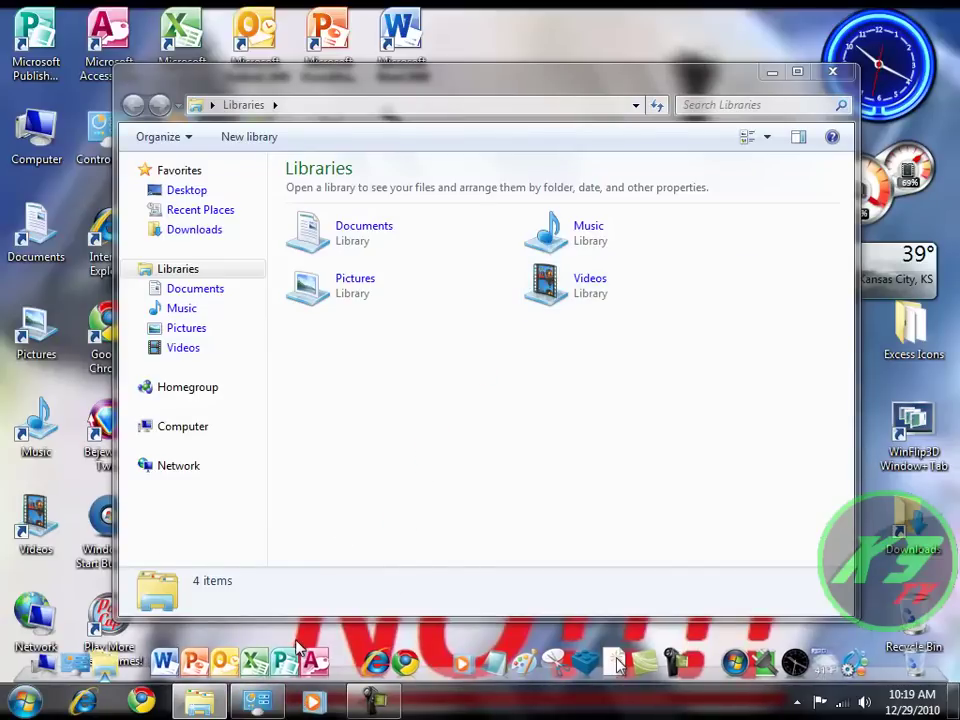
- Open Control Panel and use the thumbnail previews to switch back and forth between it and the Libraries window
click(276, 706)
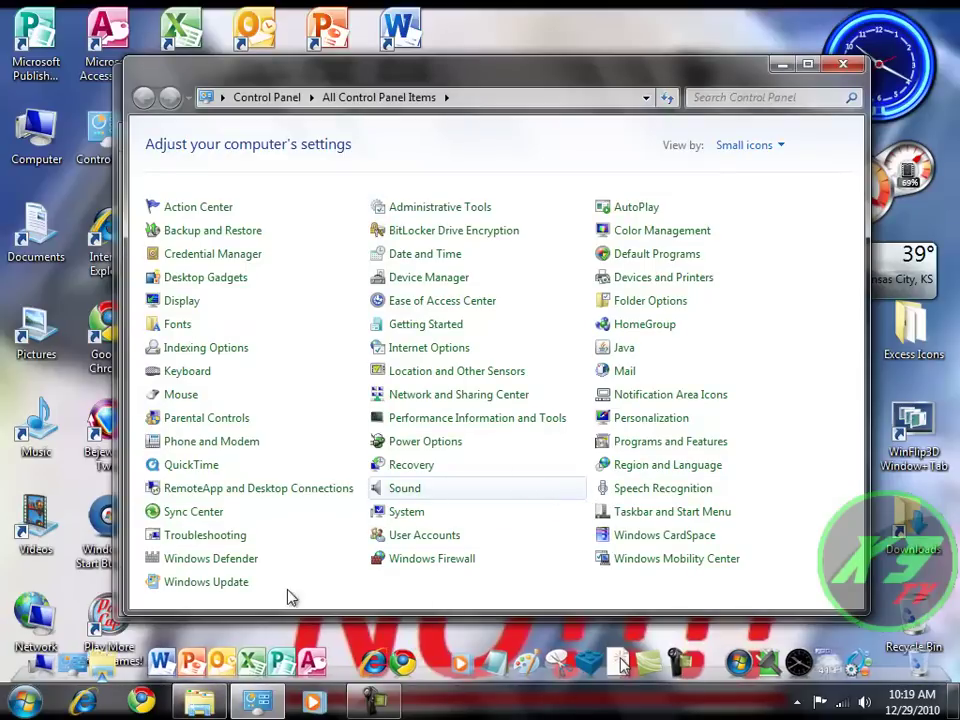
mouse_move(204, 705)
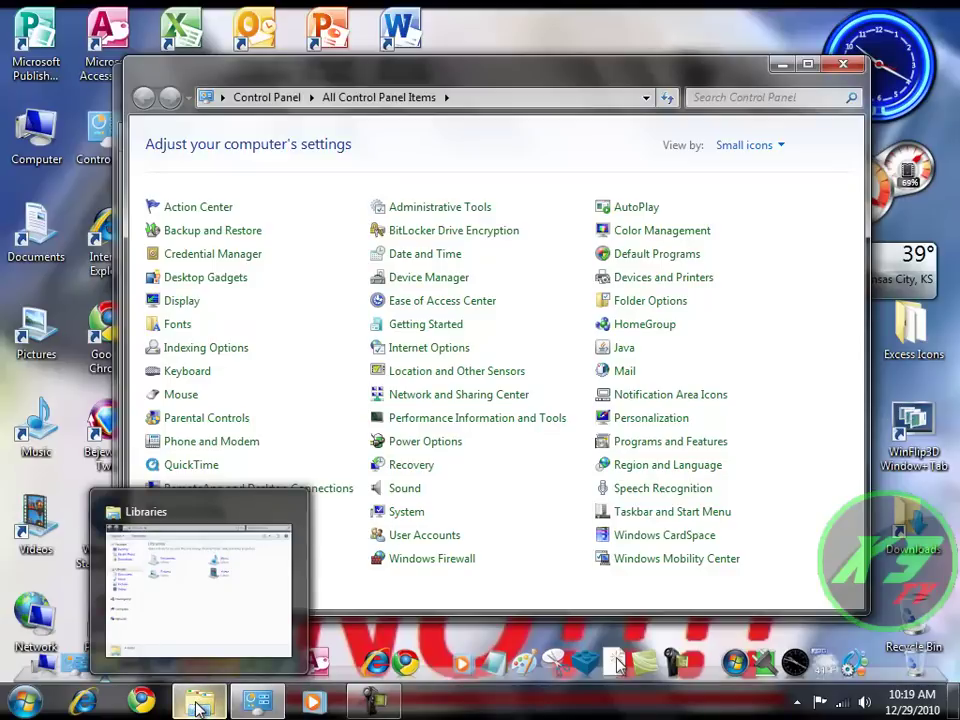
mouse_move(203, 630)
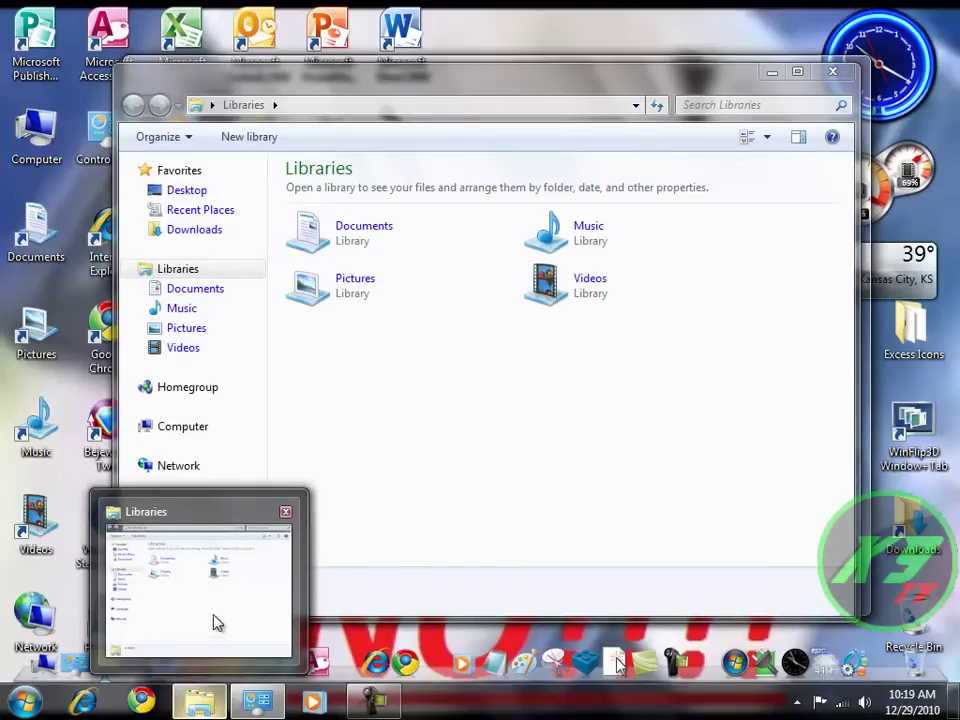
click(186, 579)
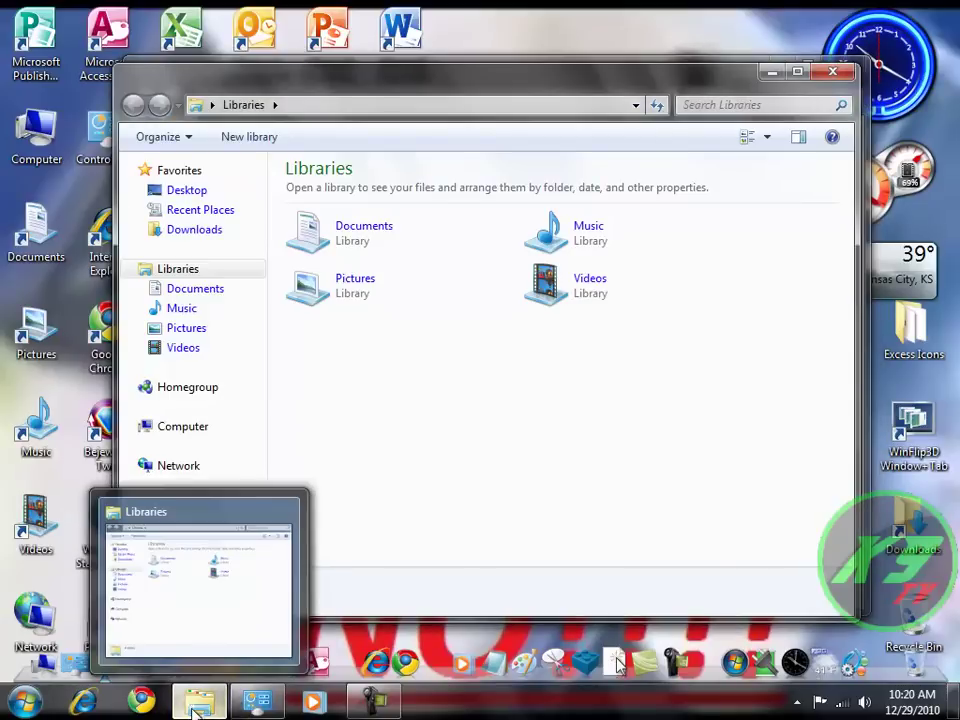
mouse_move(257, 705)
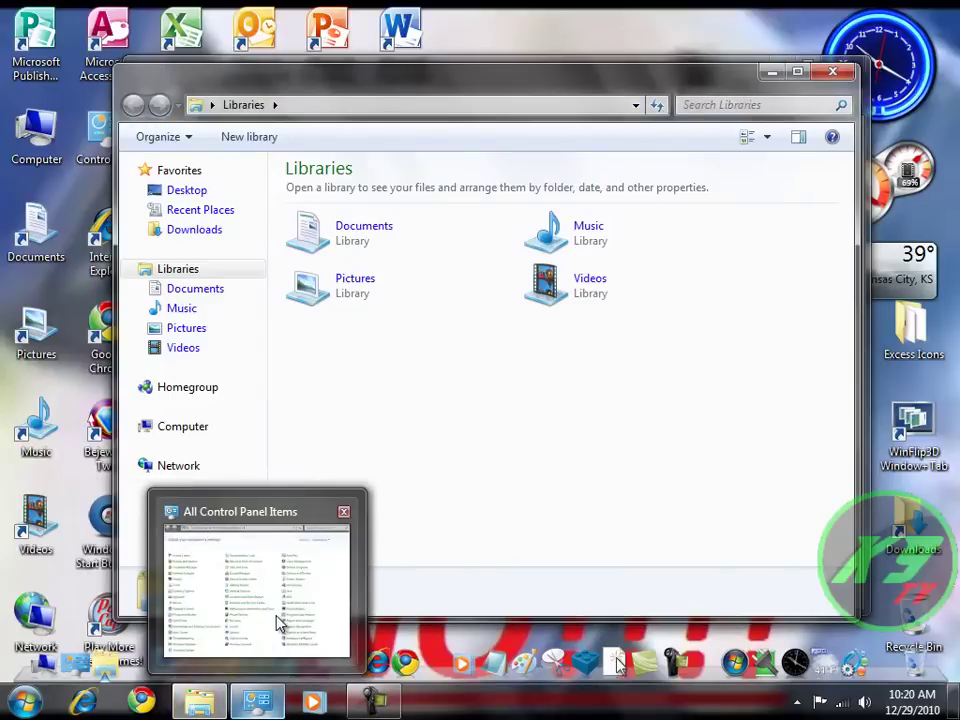
click(276, 619)
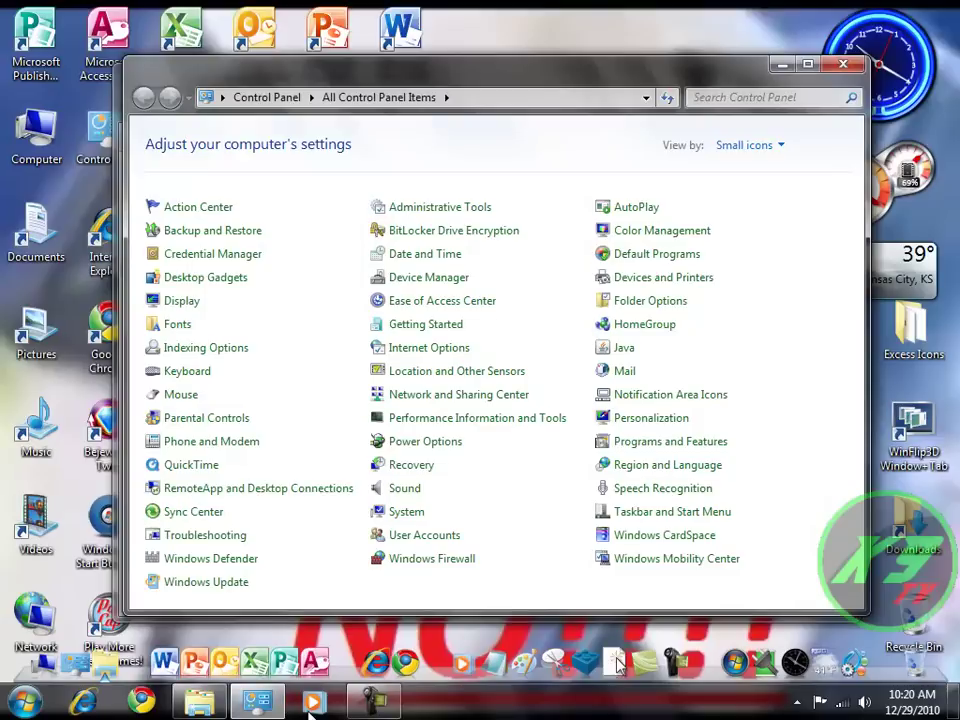
mouse_move(265, 705)
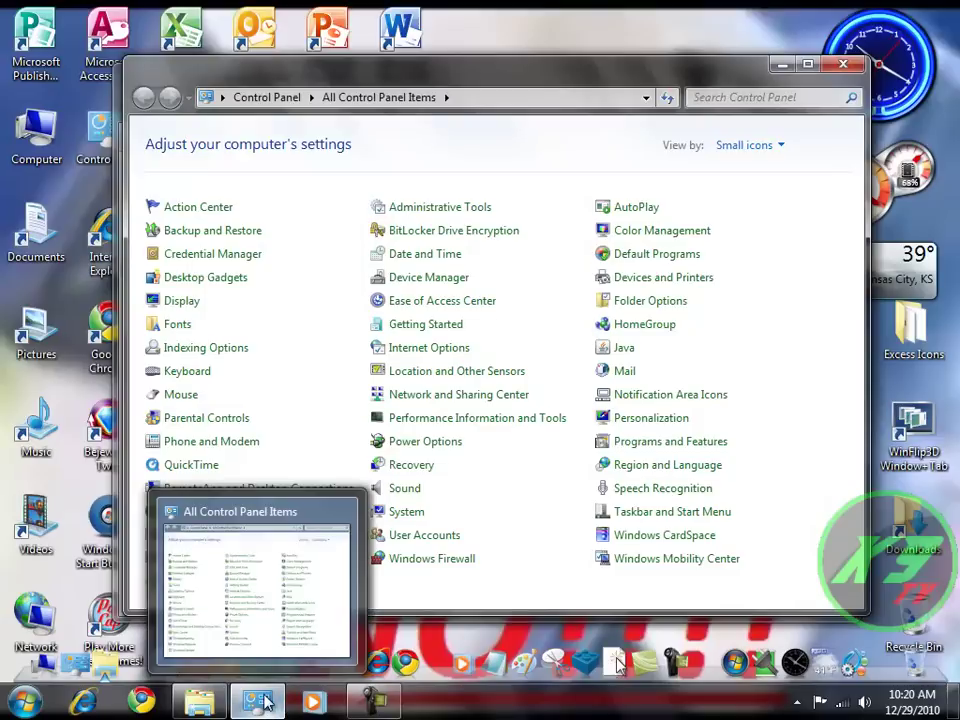
mouse_move(223, 700)
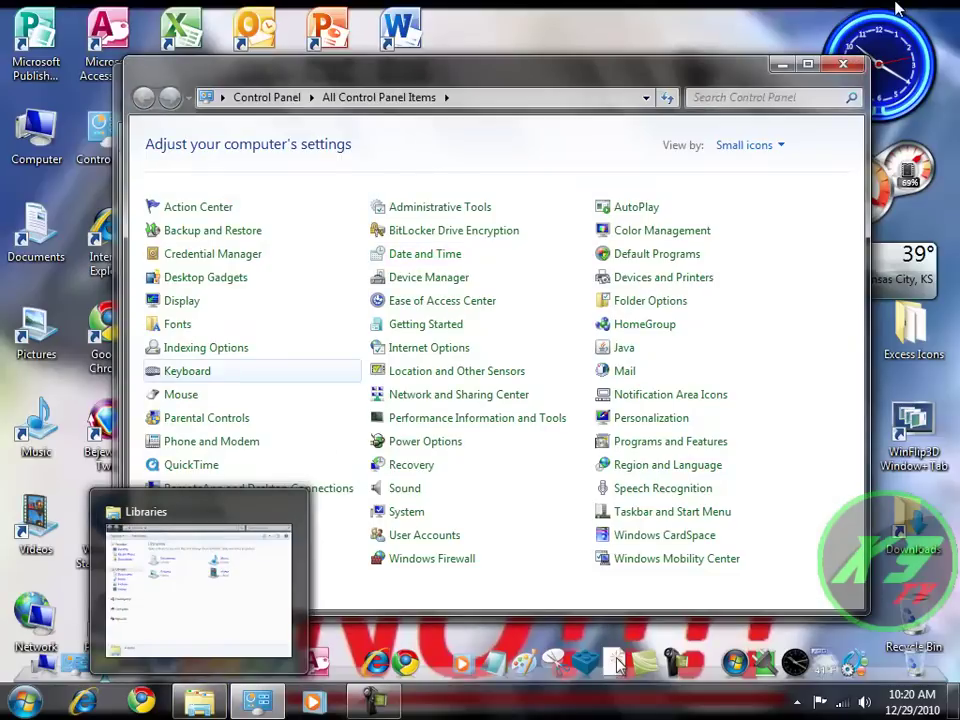
click(203, 708)
- Close the Libraries and Control Panel windows from their thumbnail previews
mouse_move(200, 705)
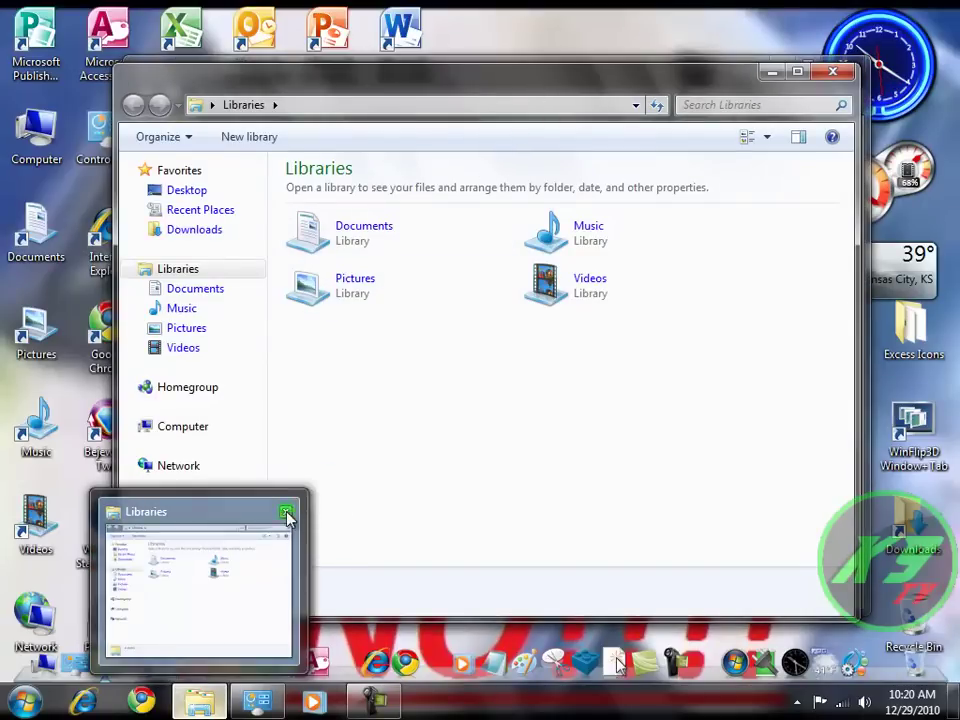
click(288, 512)
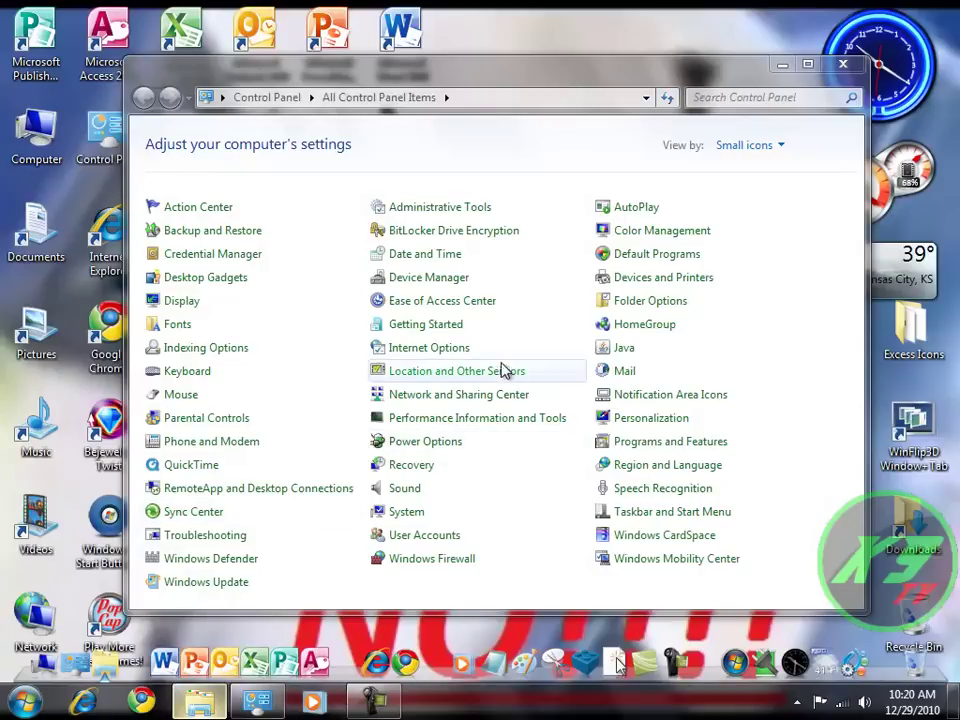
mouse_move(280, 700)
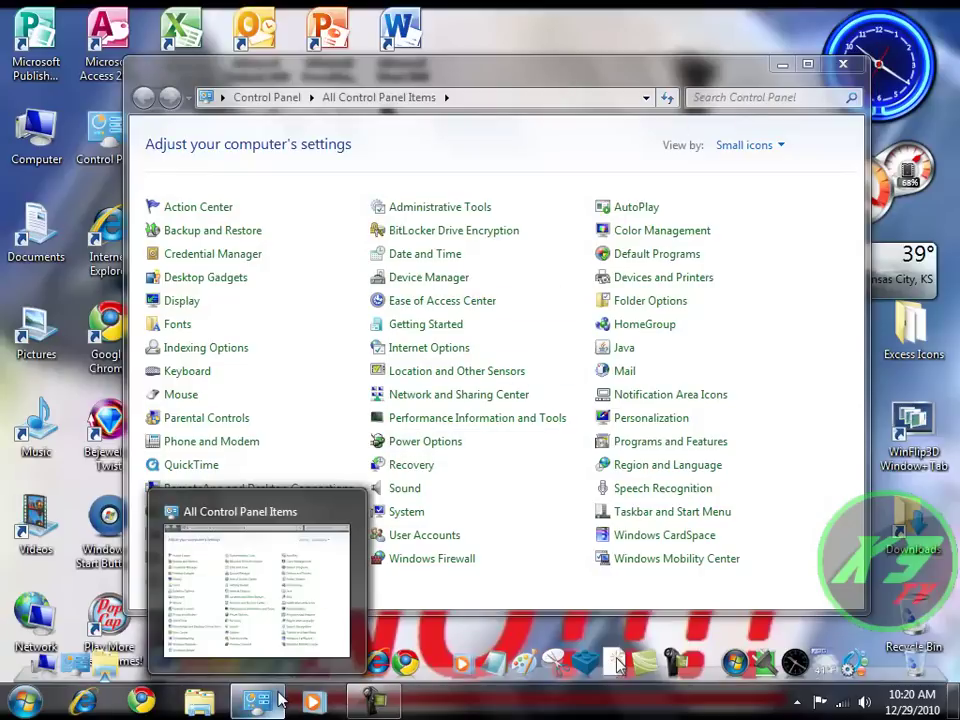
click(343, 512)
click(460, 377)
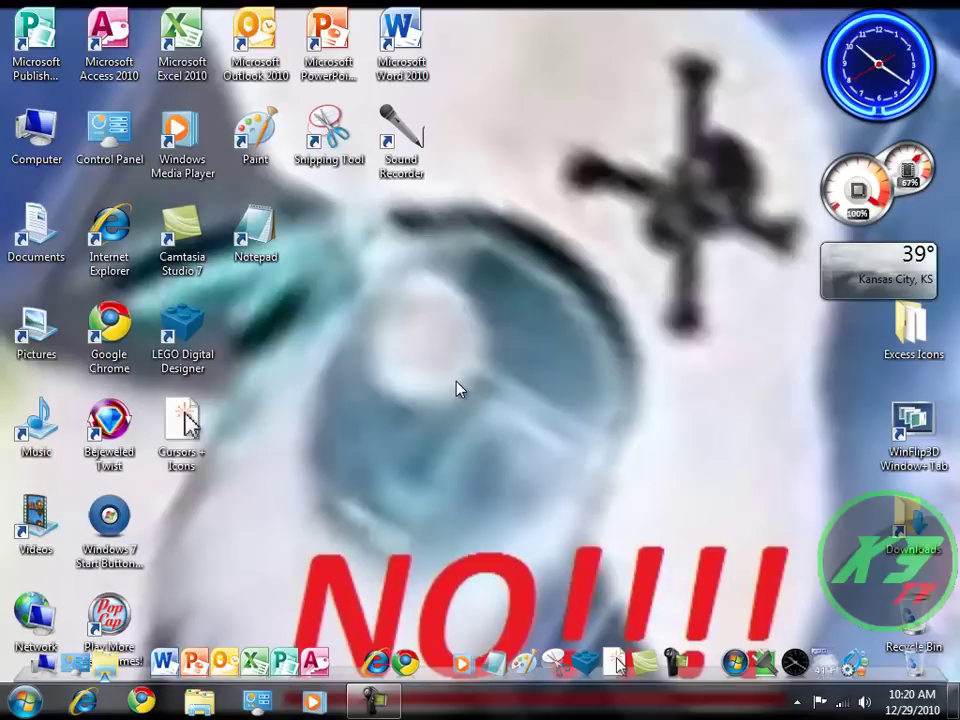
- Open Internet Explorer and add a new blank tab beside the YouTube tab
click(85, 705)
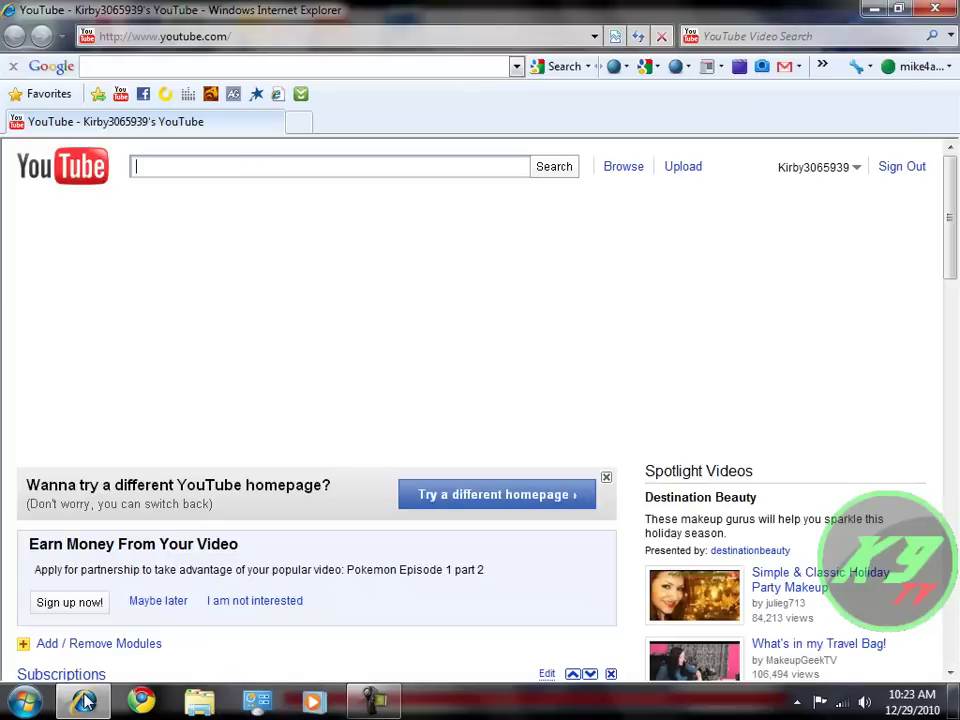
mouse_move(86, 699)
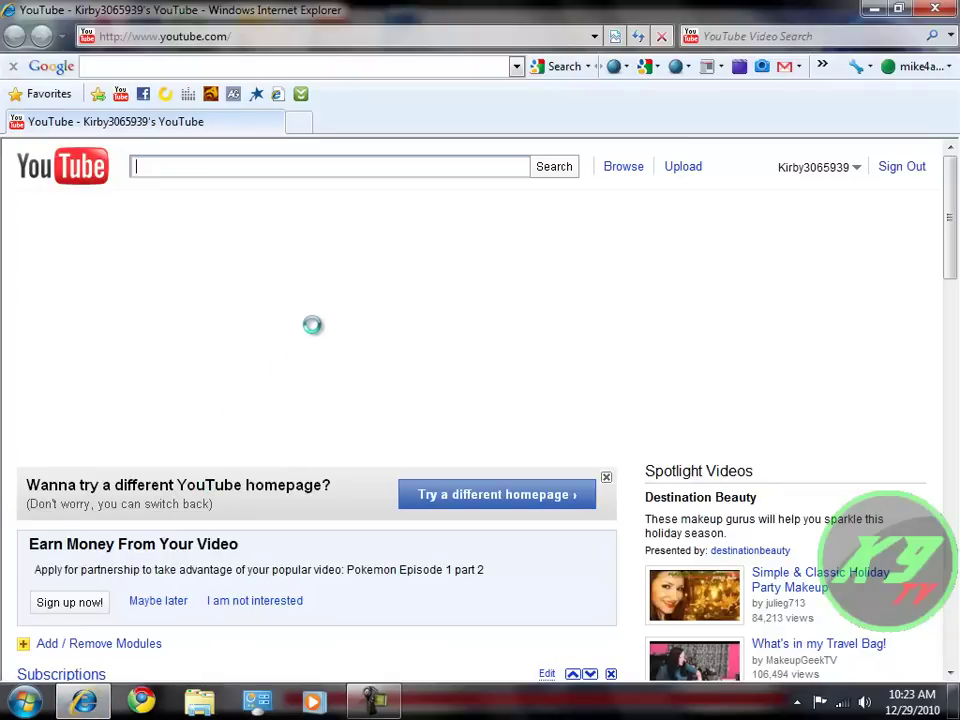
click(300, 123)
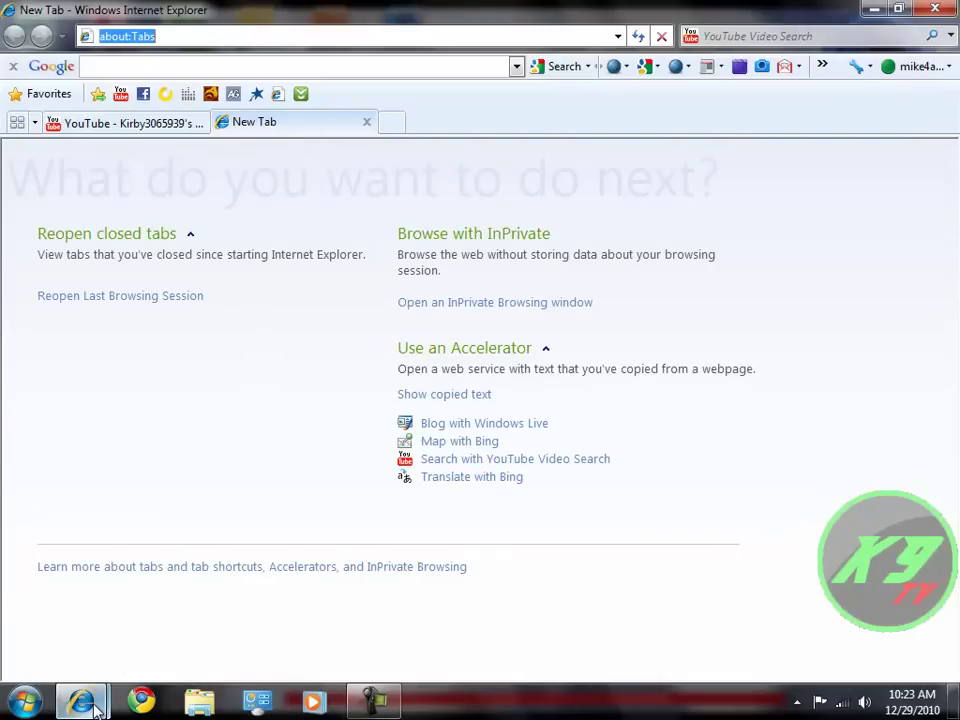
- Preview the two open browser tabs through their thumbnails and close Internet Explorer
mouse_move(97, 708)
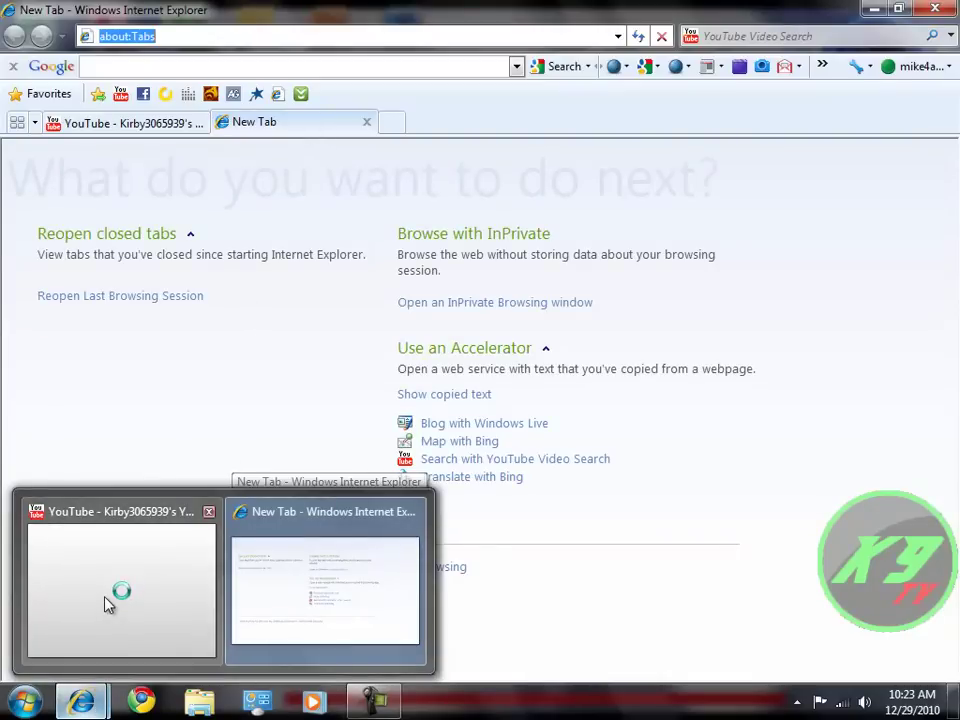
mouse_move(108, 603)
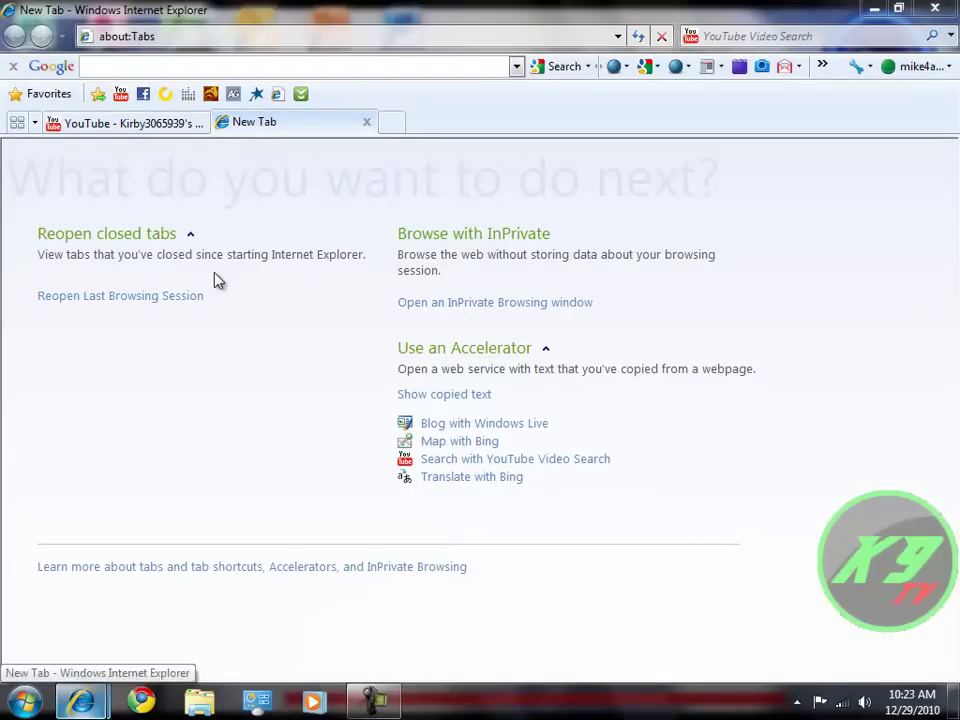
key(ctrl+w)
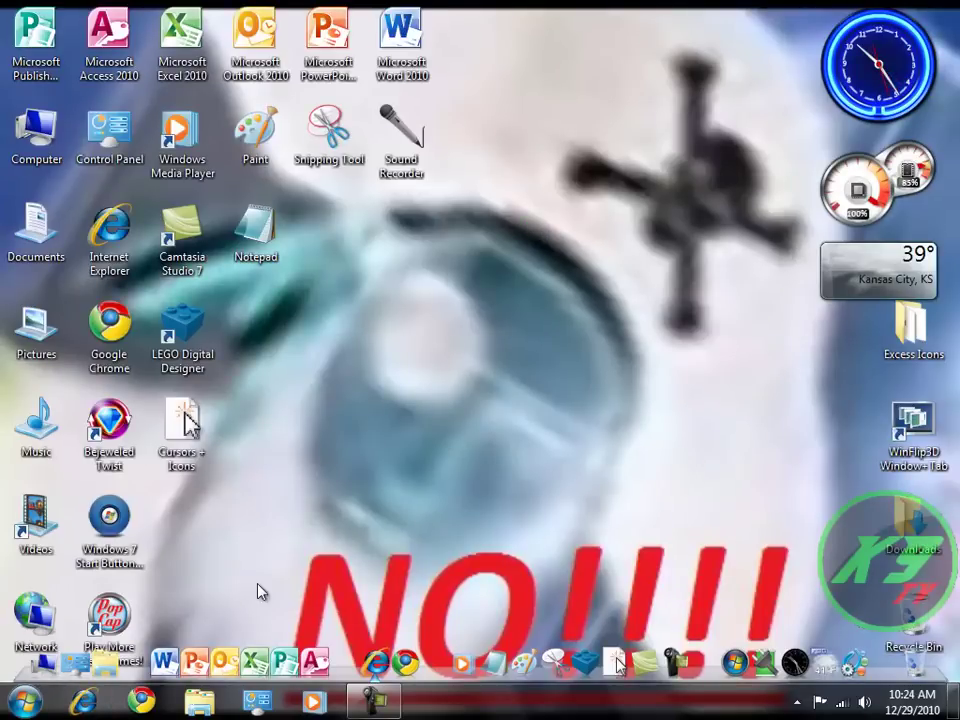
- Refresh the desktop
right_click(425, 411)
click(460, 468)
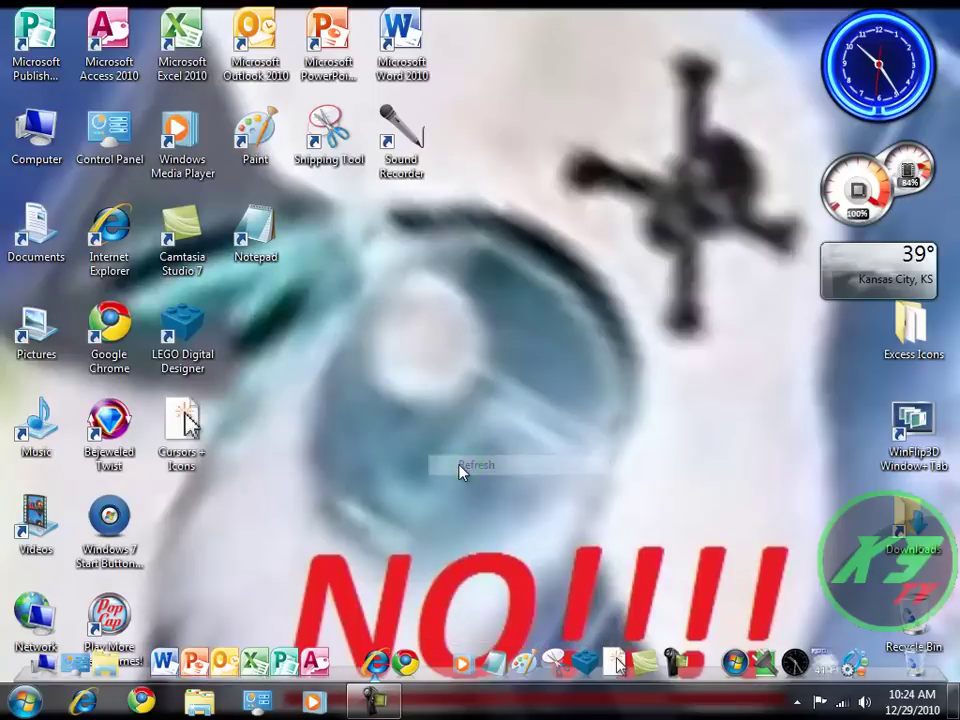
- Open Windows Media Player, minimize it, and bring its window into view through its thumbnail preview before hiding it again
click(310, 703)
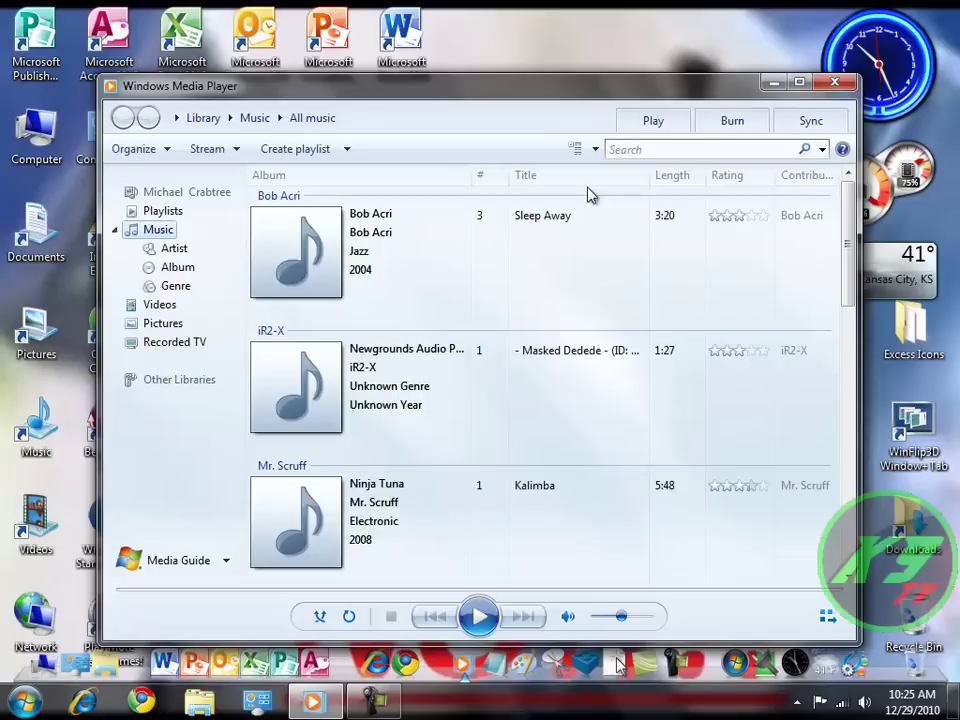
click(776, 83)
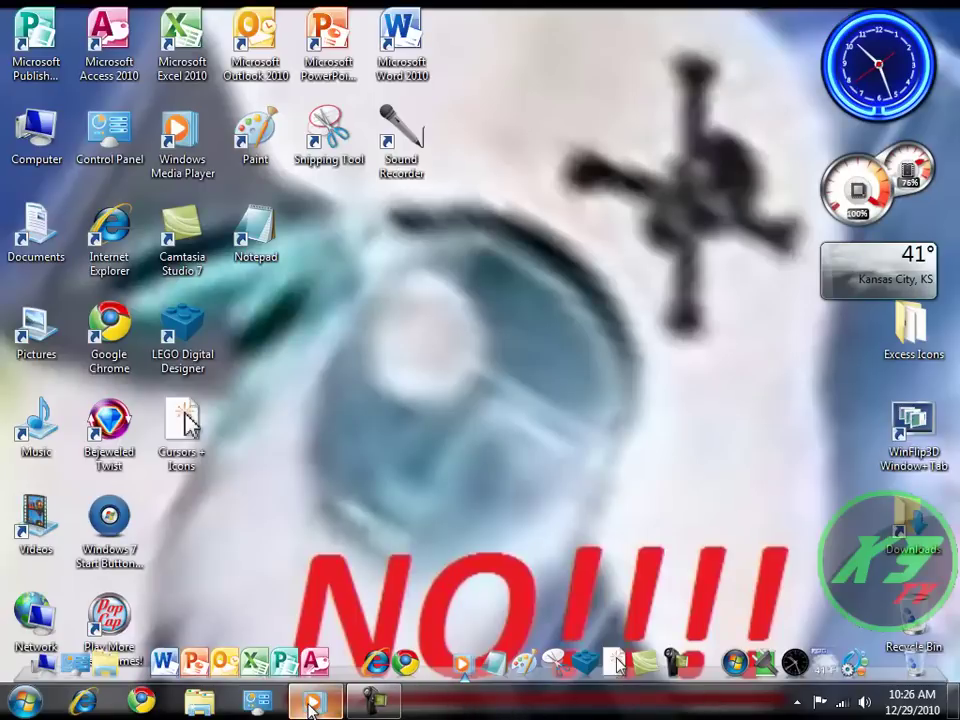
mouse_move(311, 705)
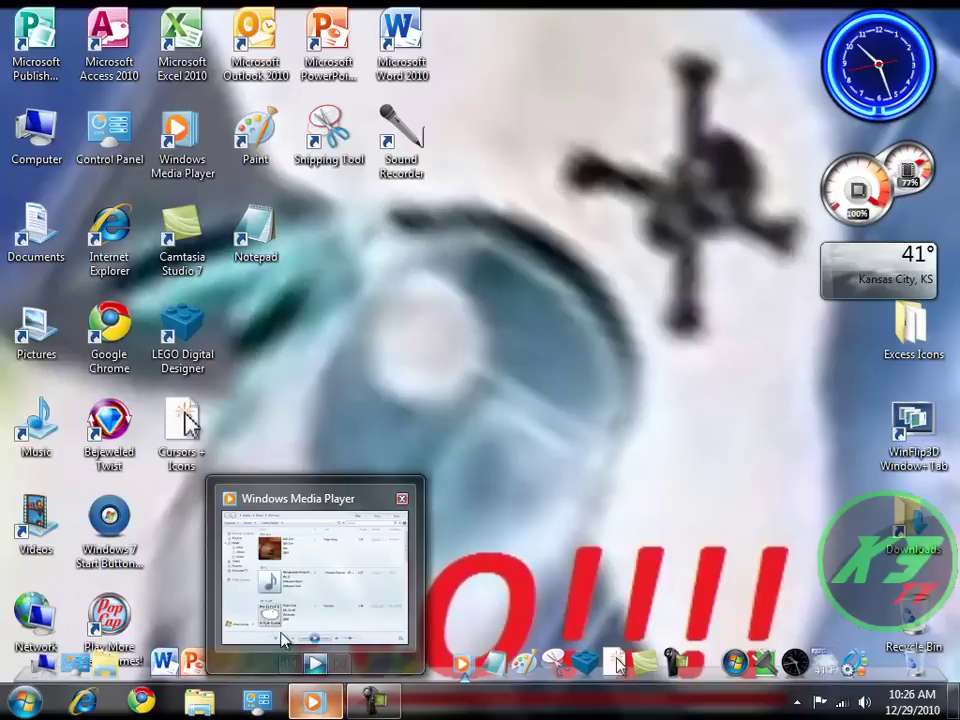
click(282, 638)
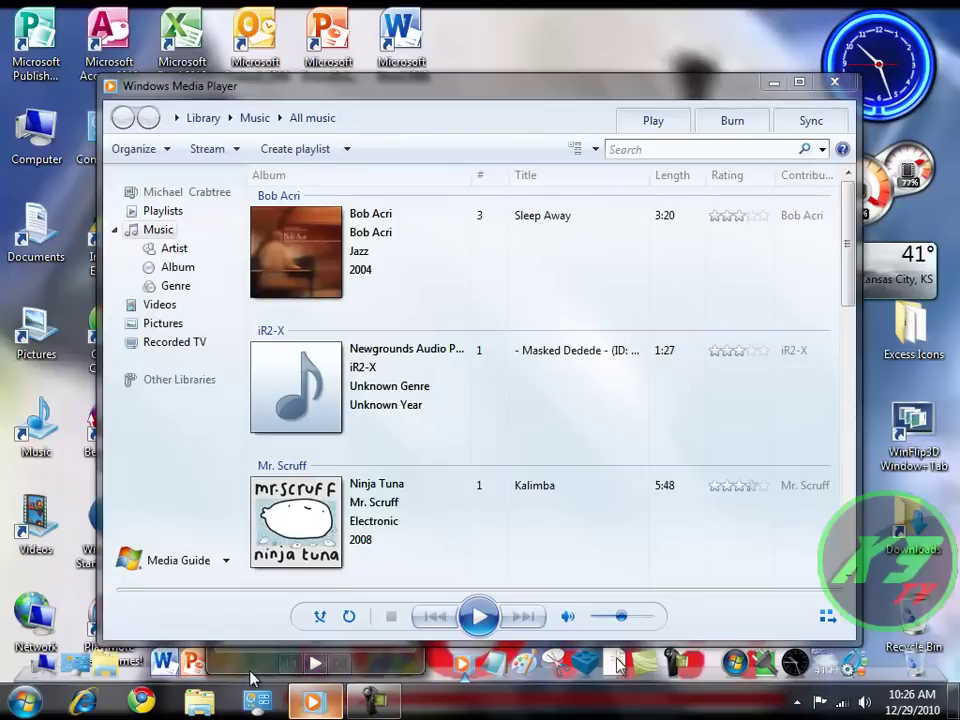
click(313, 703)
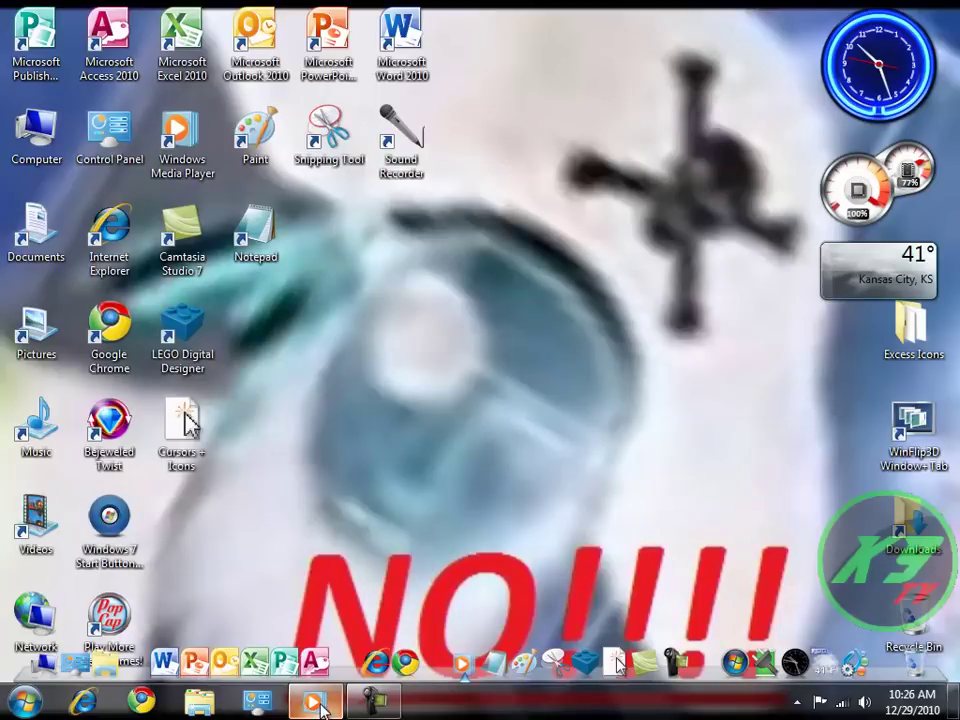
- Toggle playback in the minimized Windows Media Player using the playback control in its thumbnail preview
mouse_move(318, 703)
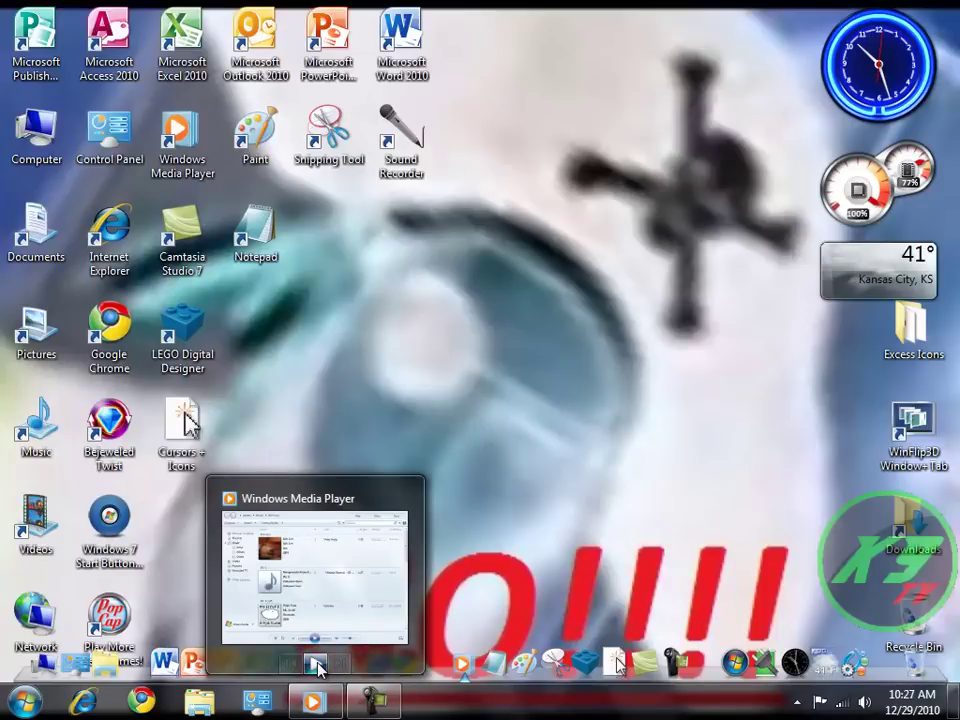
click(317, 663)
click(317, 663)
click(317, 663)
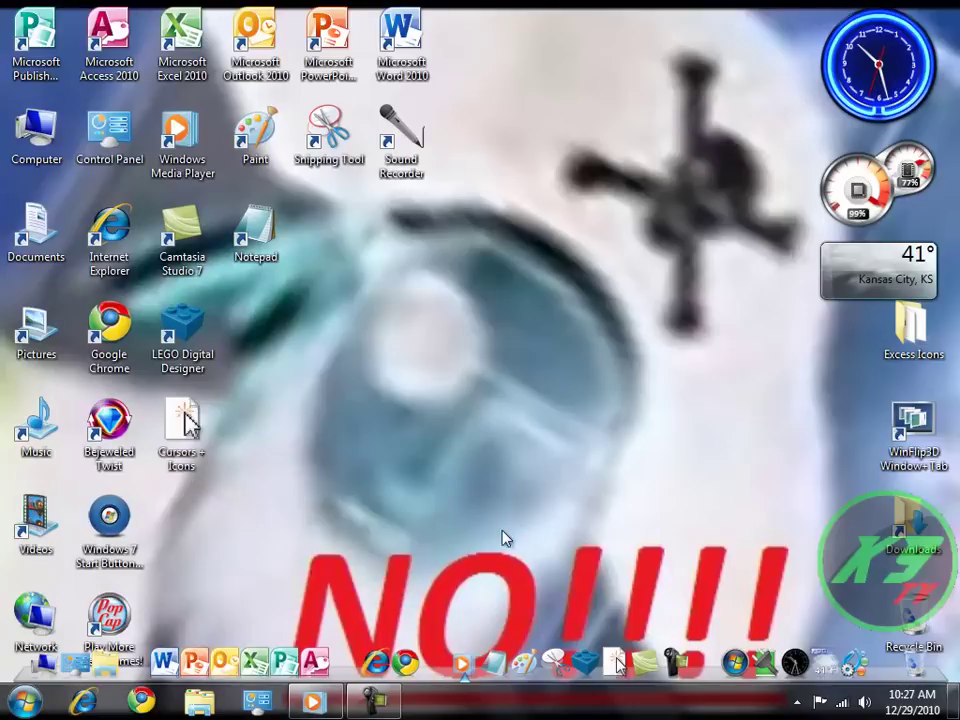
right_click(608, 408)
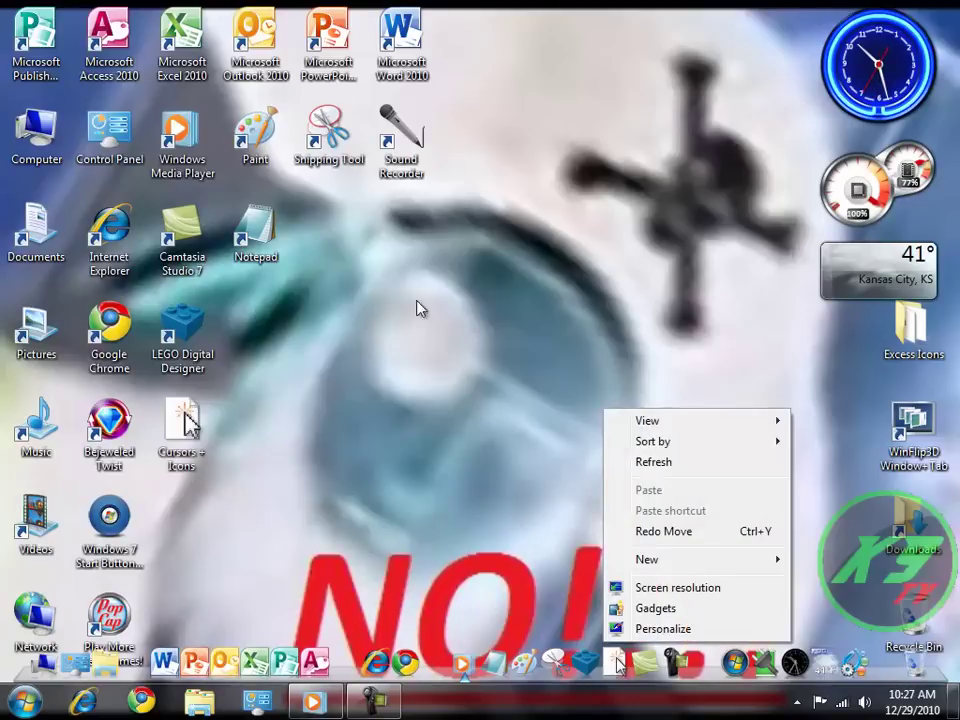
click(476, 429)
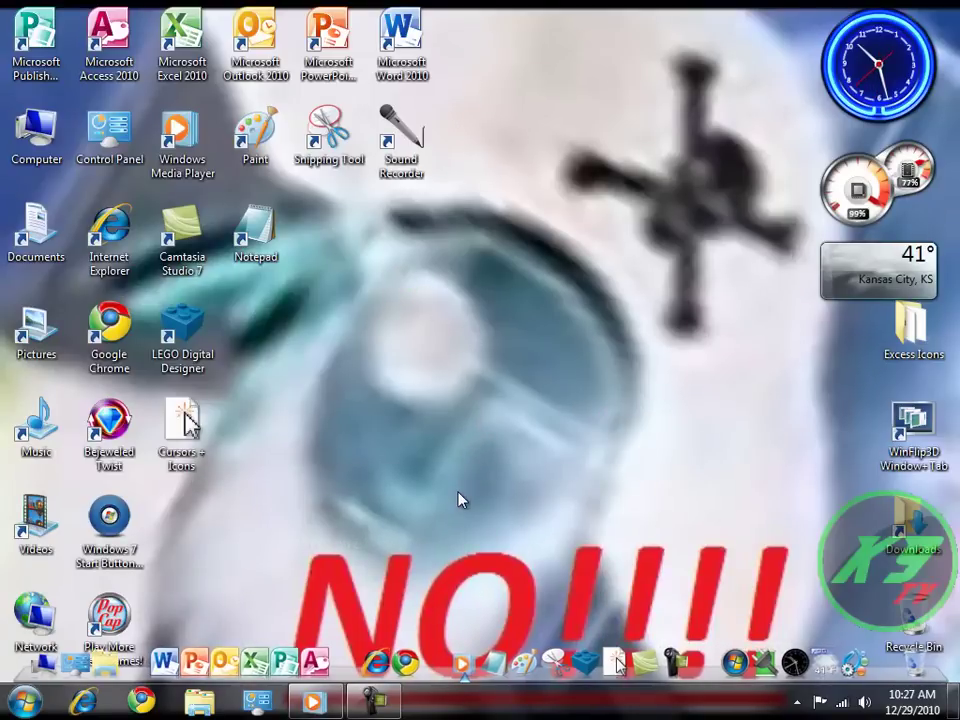
click(469, 453)
drag(460, 456, 214, 456)
click(470, 408)
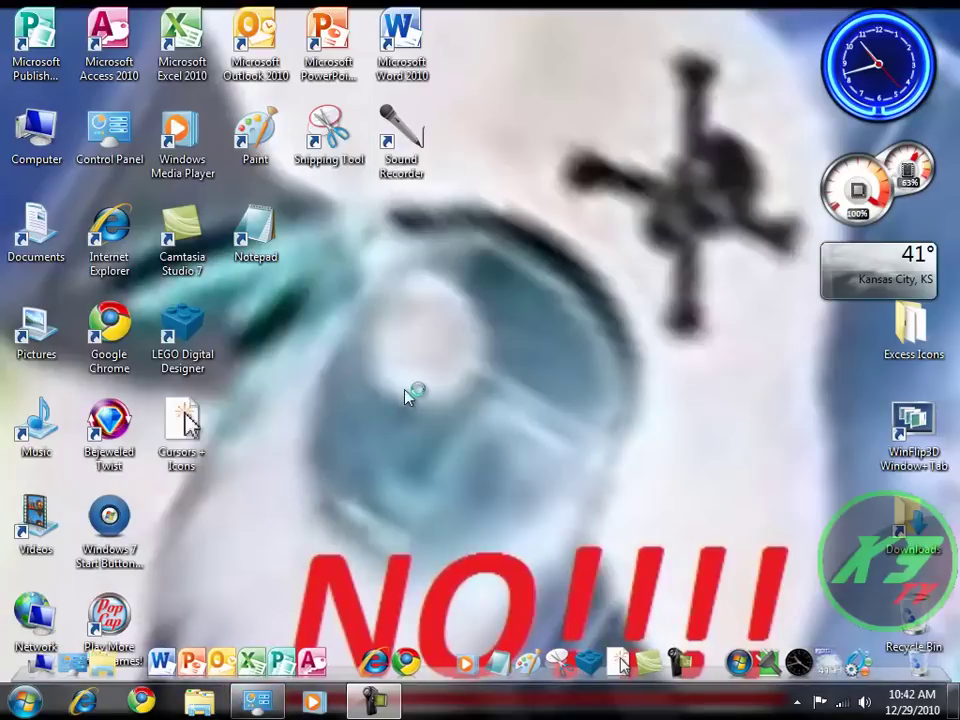
- Open the Libraries and Control Panel windows and shift Control Panel slightly to the right over Libraries
key(super+3)
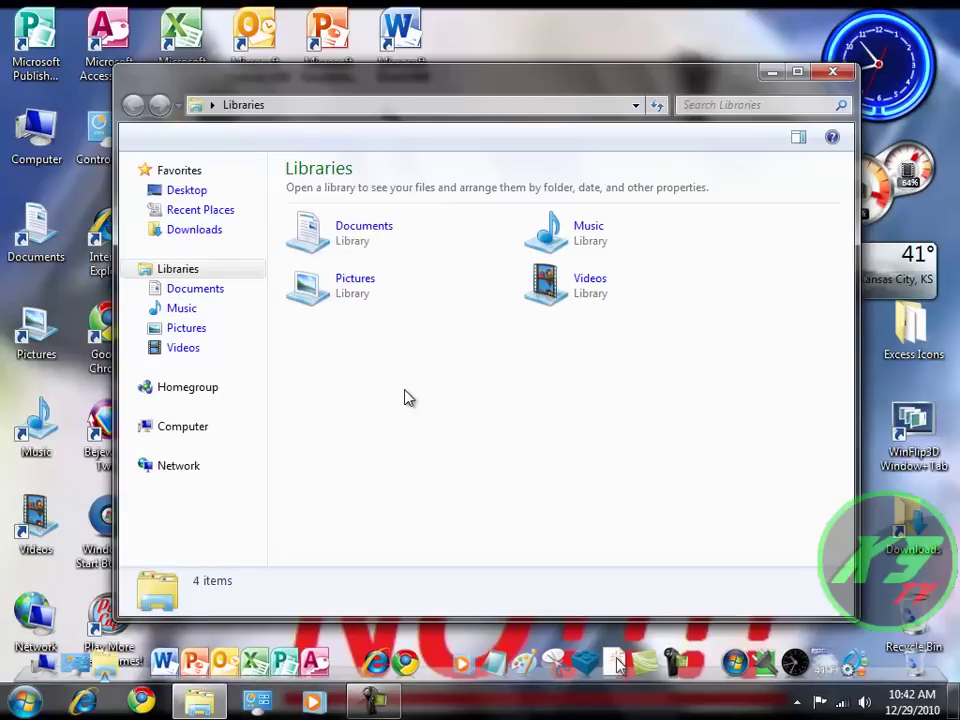
key(super+4)
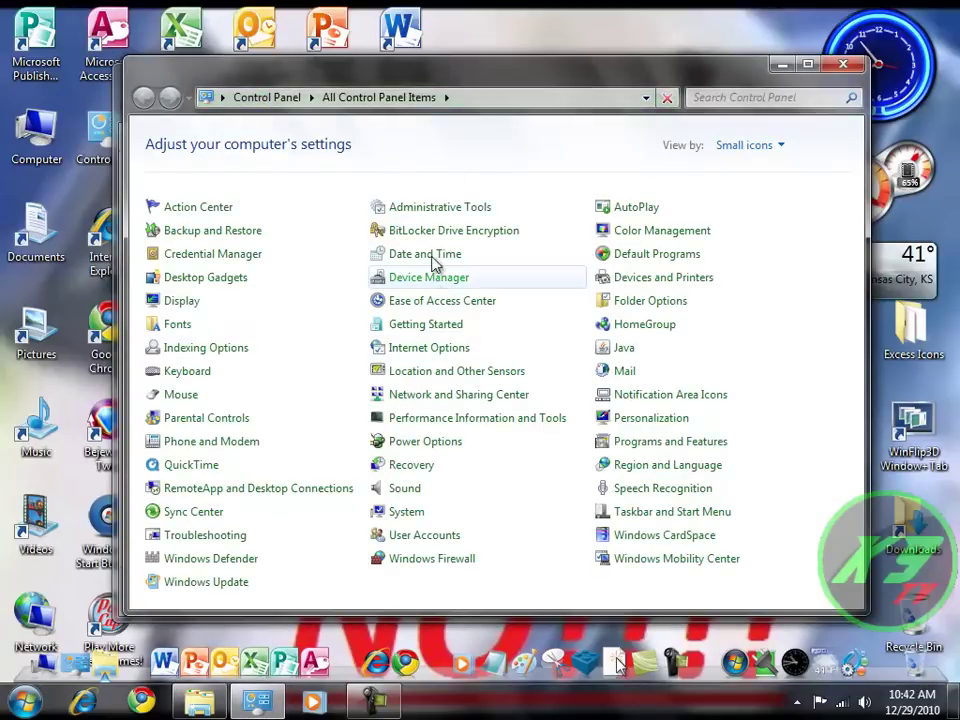
drag(439, 64, 474, 66)
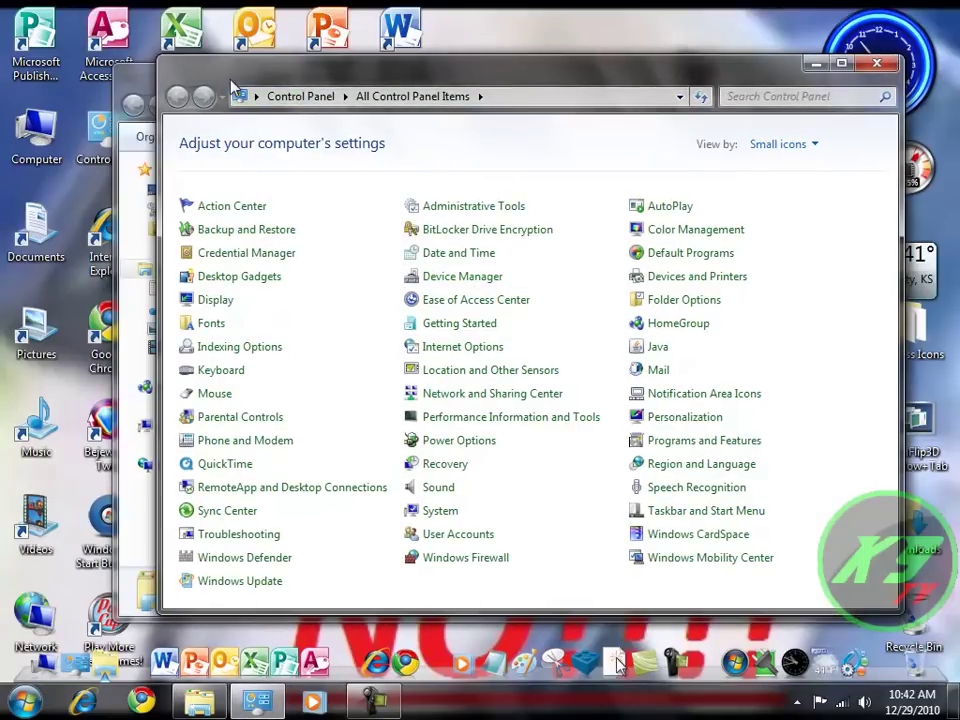
- Bring the overlapping Libraries and Control Panel windows to the front in turn, moving Control Panel further up and to the right
click(145, 88)
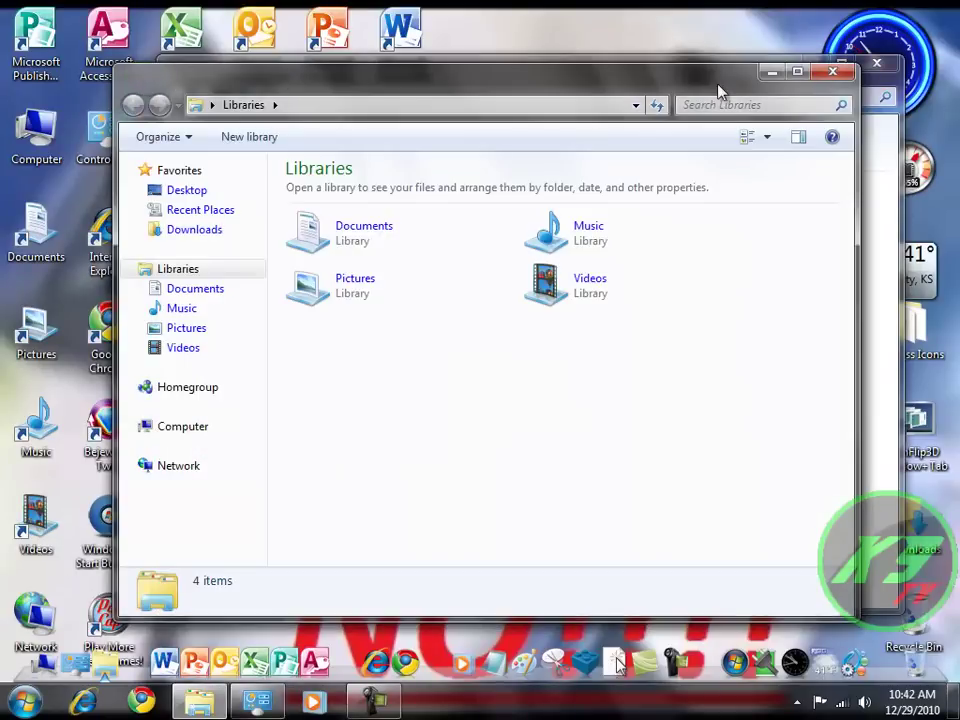
click(870, 183)
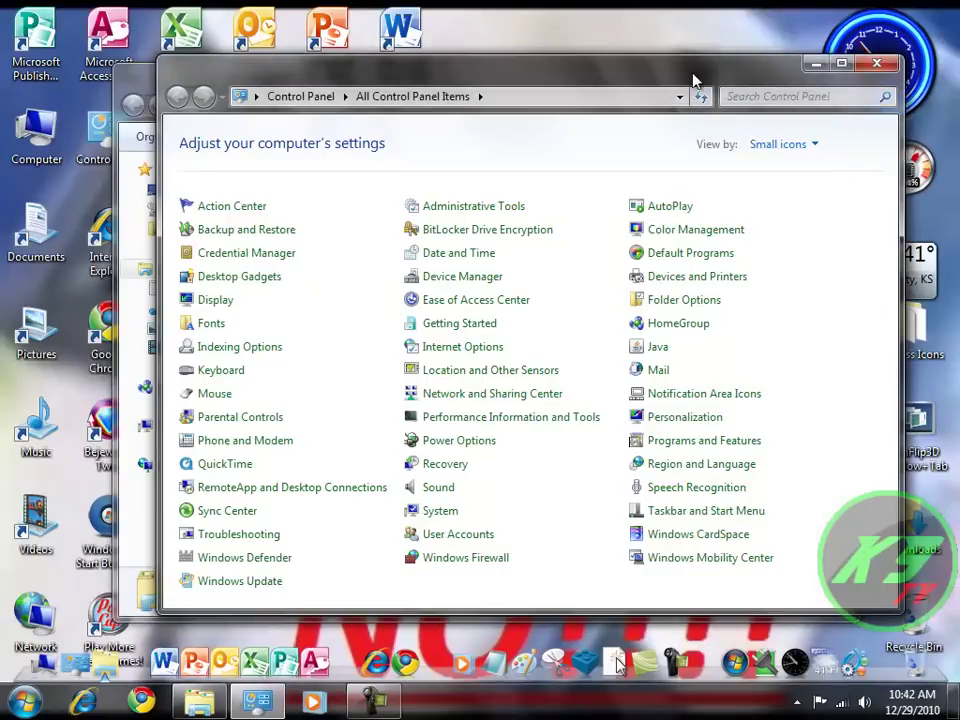
drag(700, 79, 743, 51)
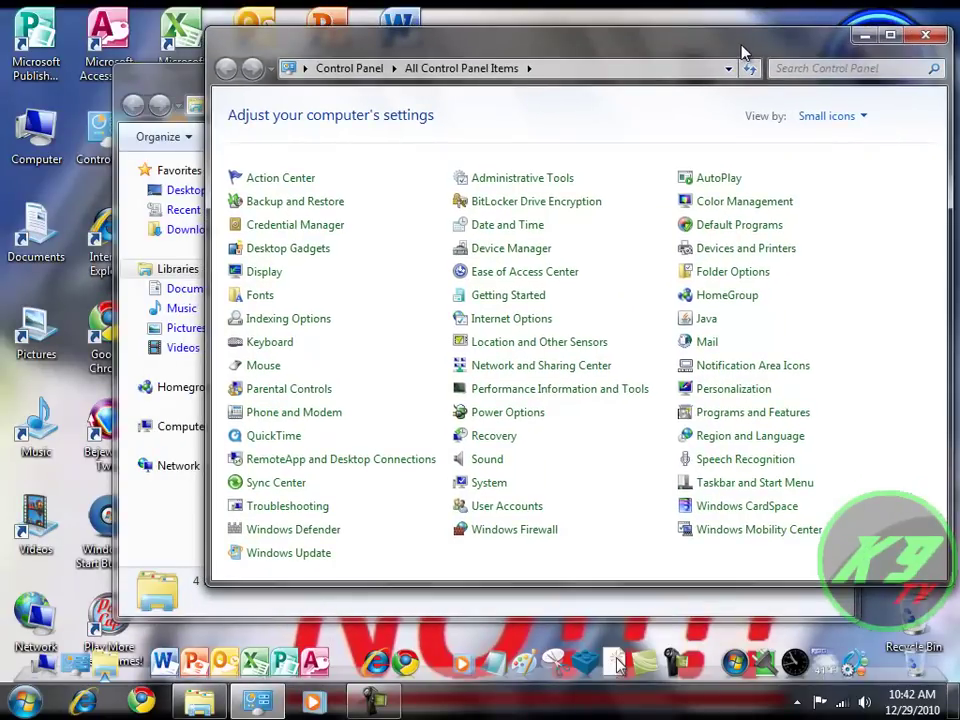
click(182, 97)
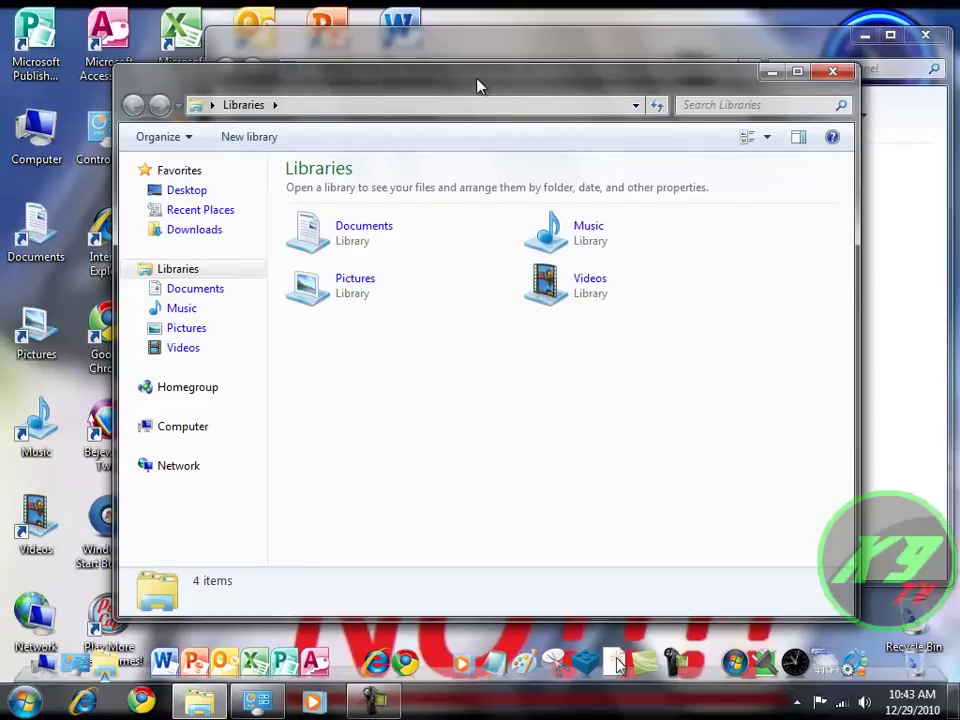
- Move the Libraries window down and to the left, and maximize it
click(500, 86)
drag(480, 94, 441, 114)
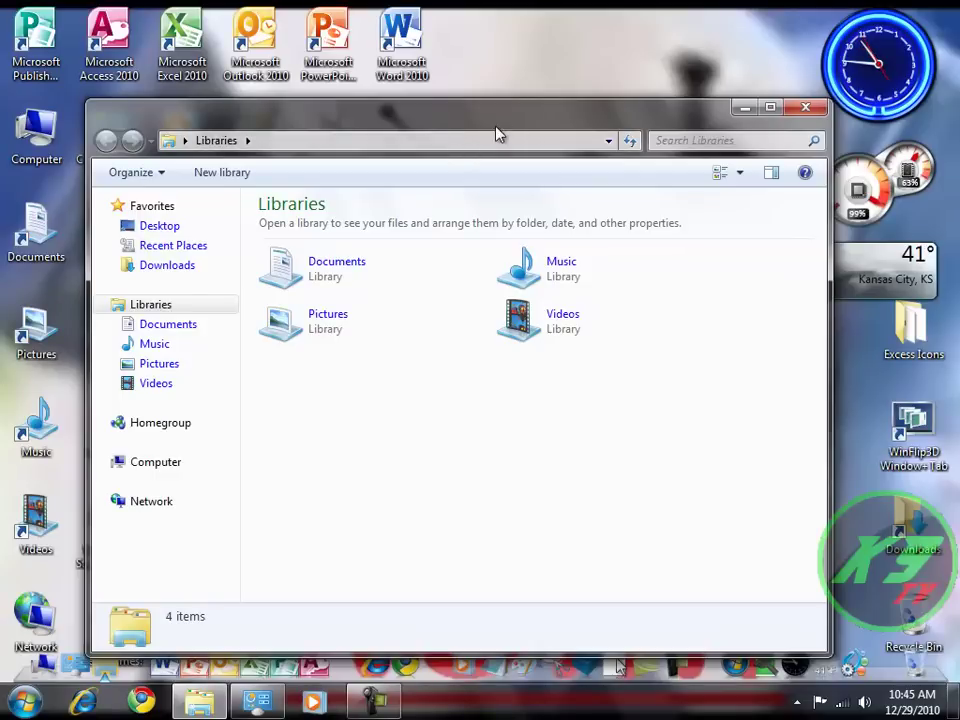
double_click(556, 108)
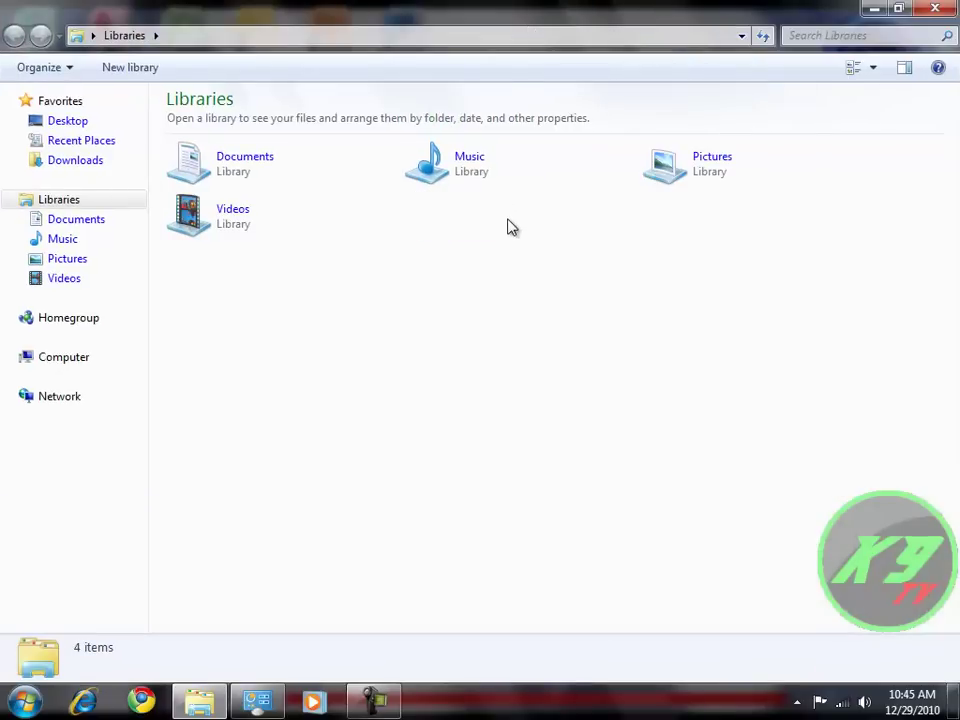